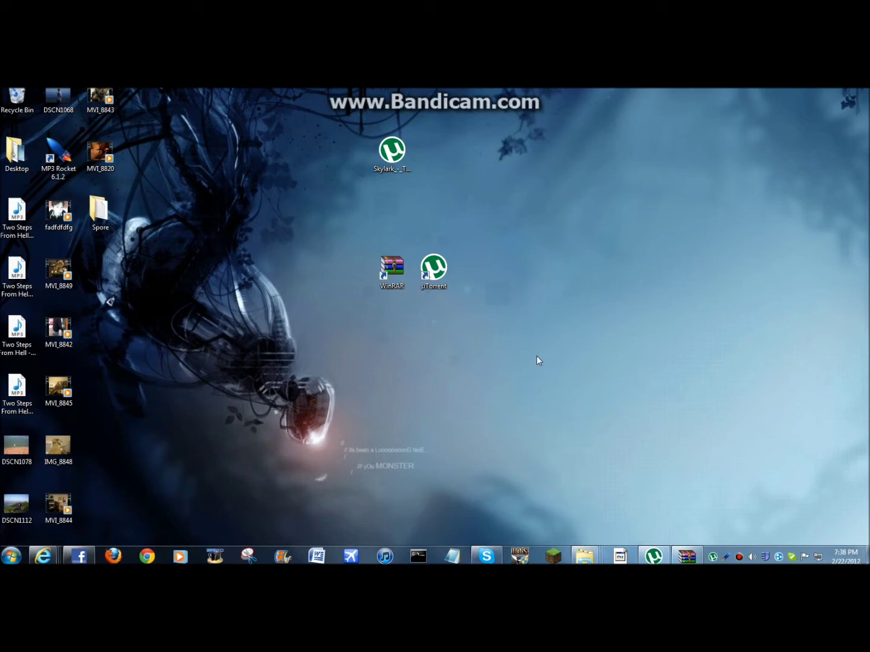
Drag the Skylark torrent icon next to the WinRAR and µTorrent shortcuts, leaving nothing selected
left_click_drag(391, 151, 348, 273)
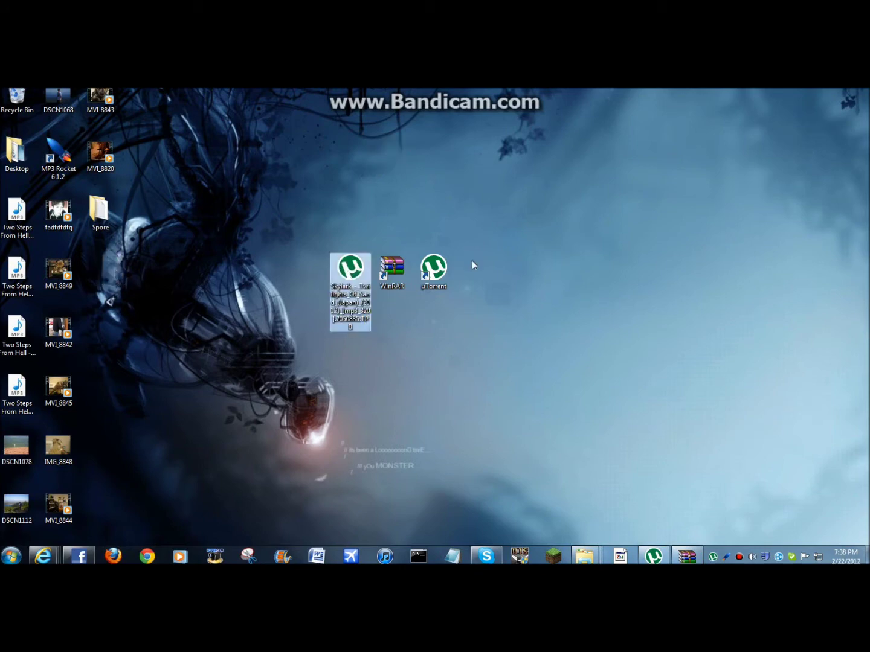
left_click(456, 399)
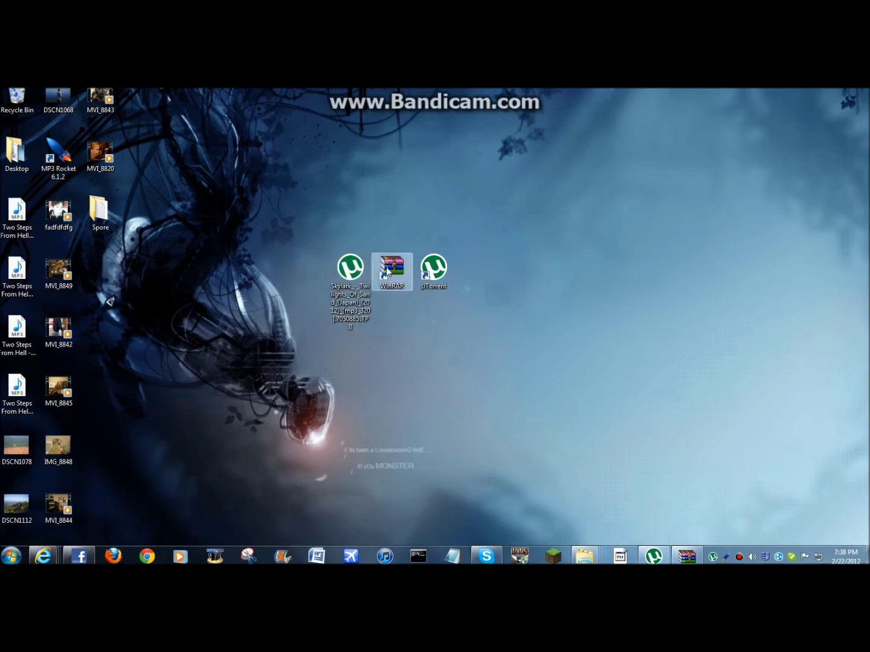
left_click_drag(398, 329, 430, 285)
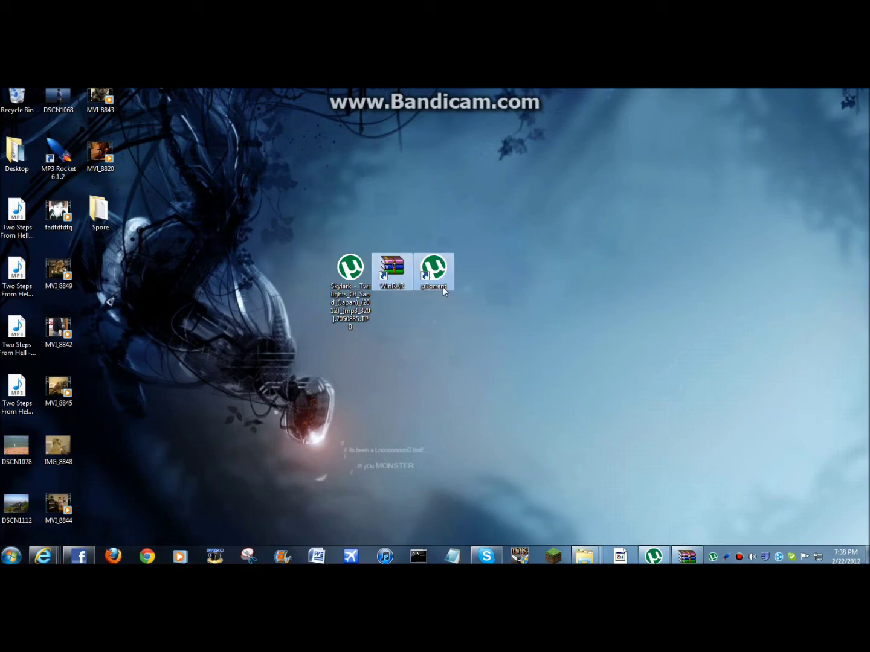
left_click(402, 366)
Search Google for 'utorrent', visit utorrent.com, then go back to the results
left_click(53, 552)
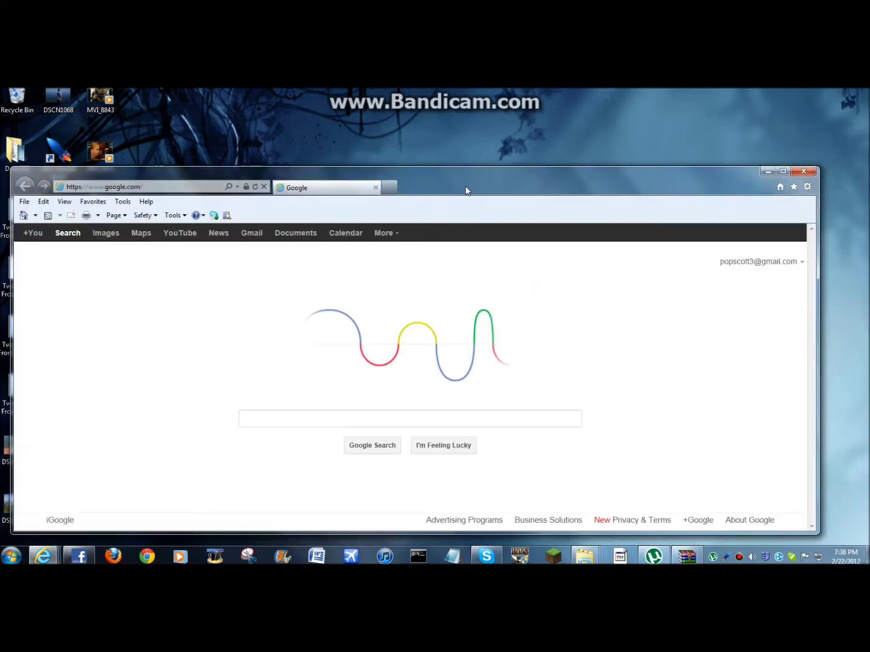
left_click_drag(465, 191, 490, 165)
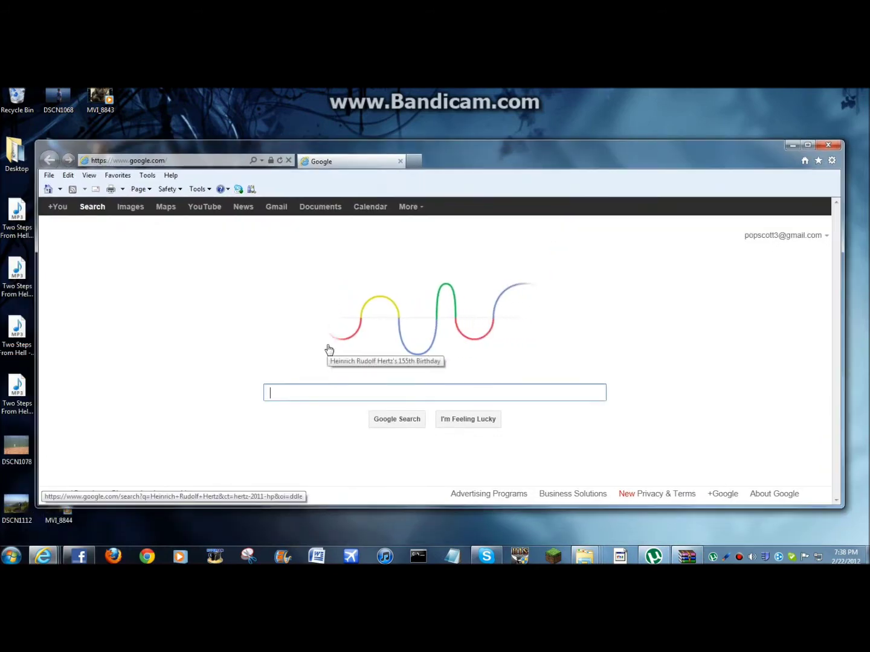
type("utorren")
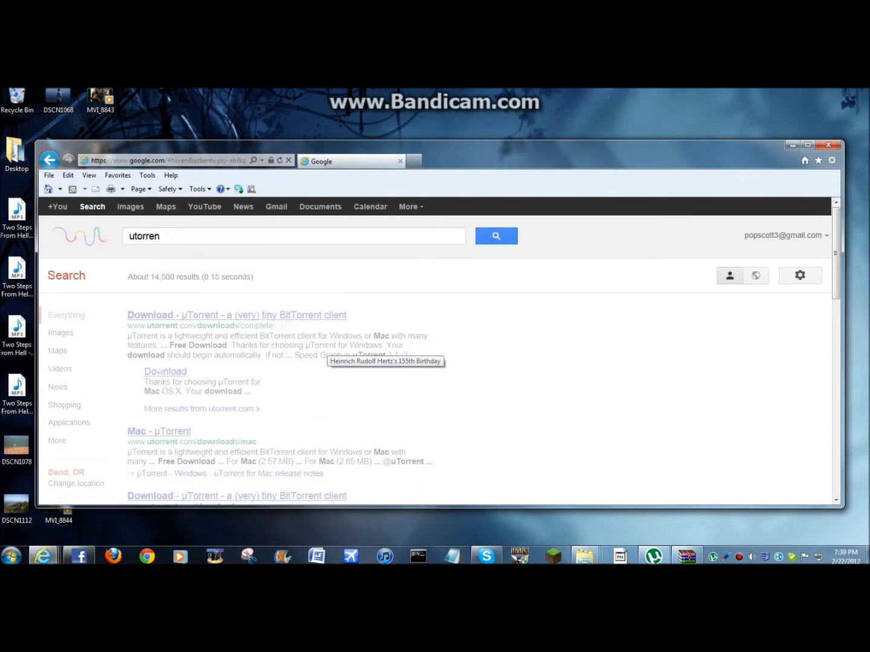
left_click(247, 362)
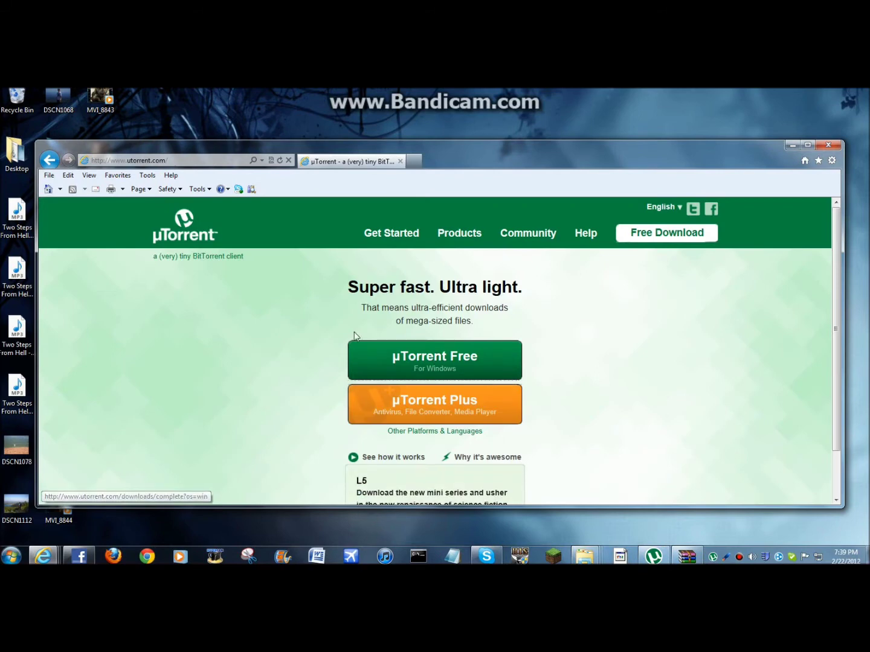
left_click(55, 160)
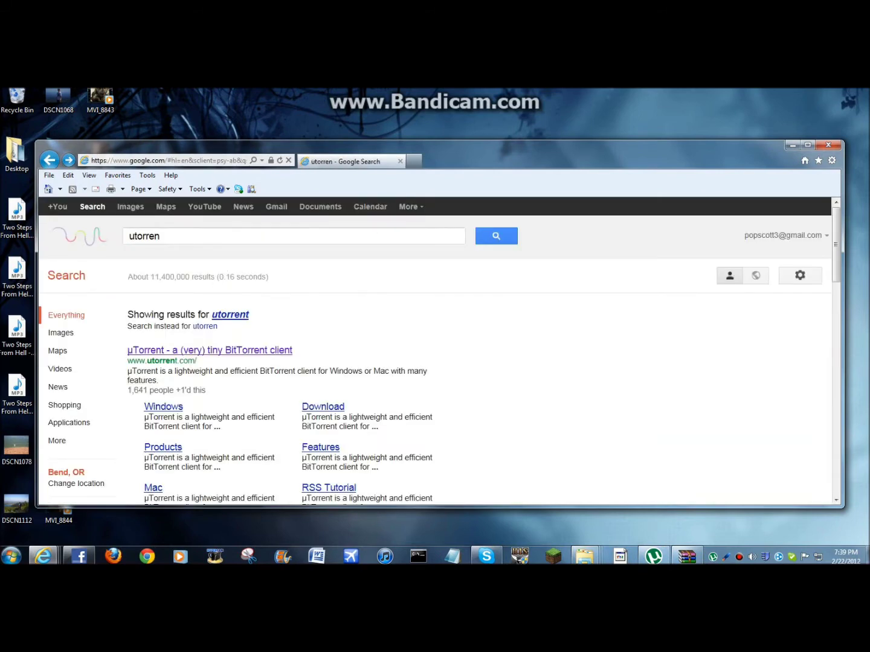
Search for 'winrar', open the win-rar.com download page, and close the browser
double_click(217, 241)
type("wr")
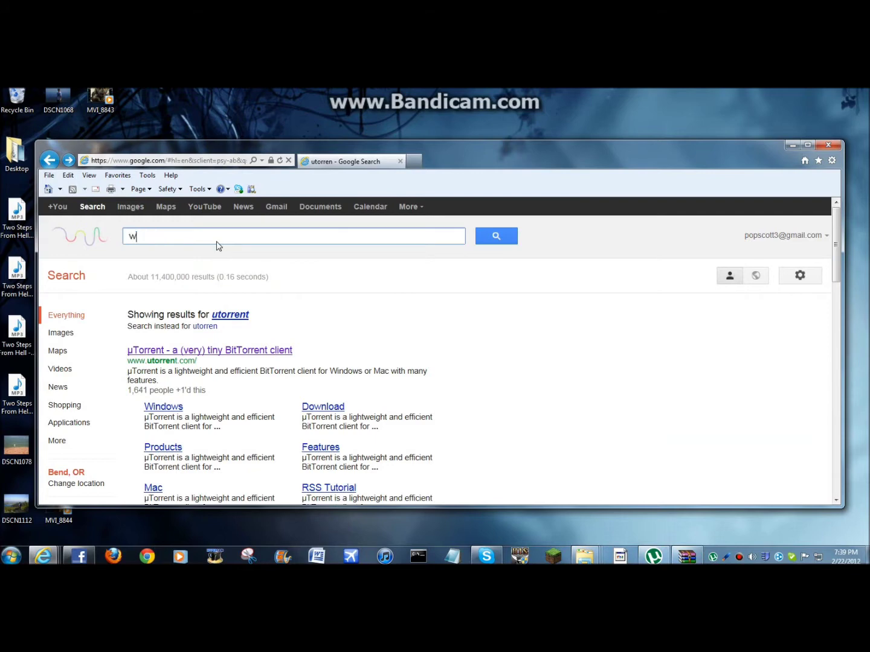
key("BackSpace")
type("i9n")
key("BackSpace")
key("BackSpace")
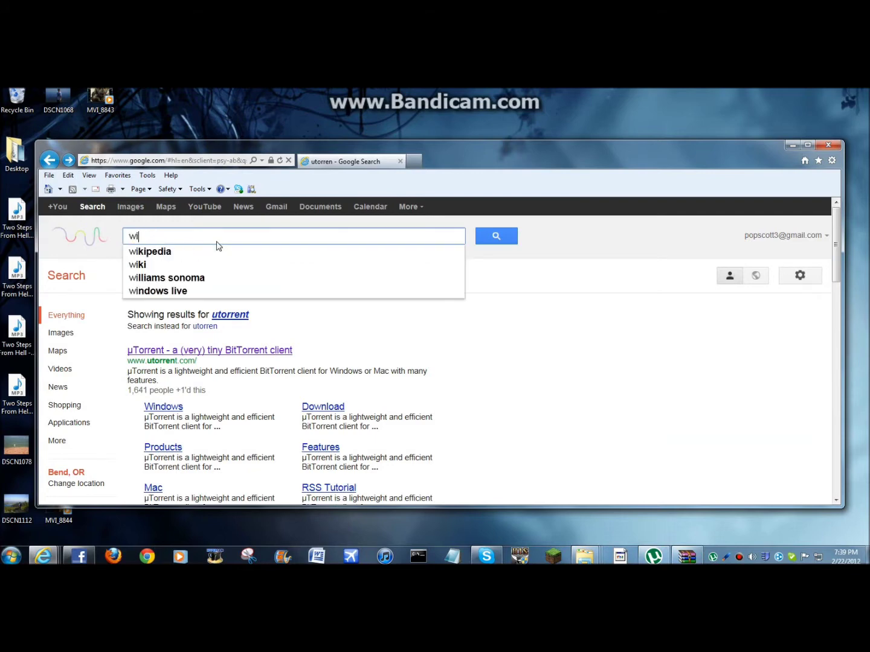
type("nrar")
key("Return")
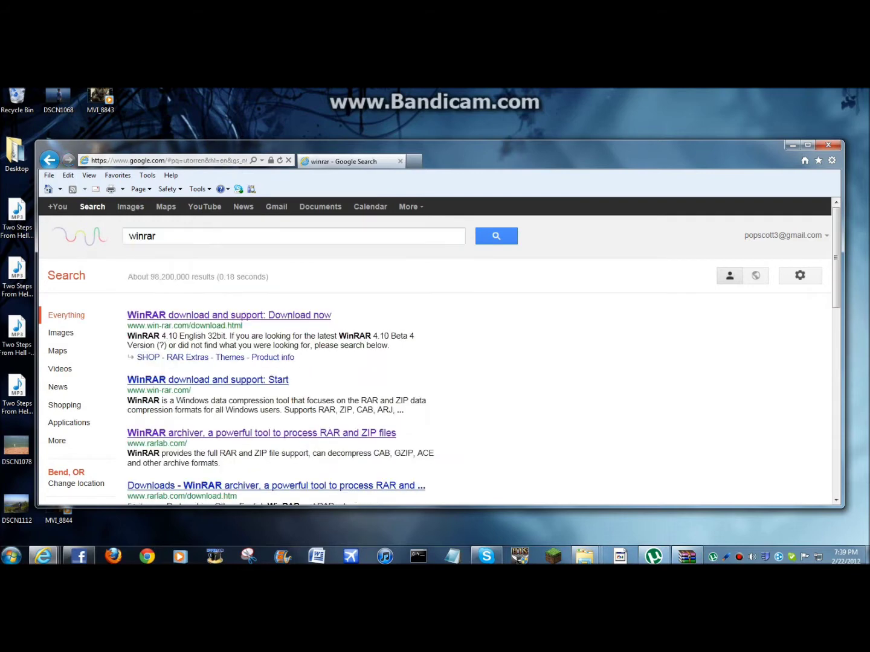
left_click(226, 315)
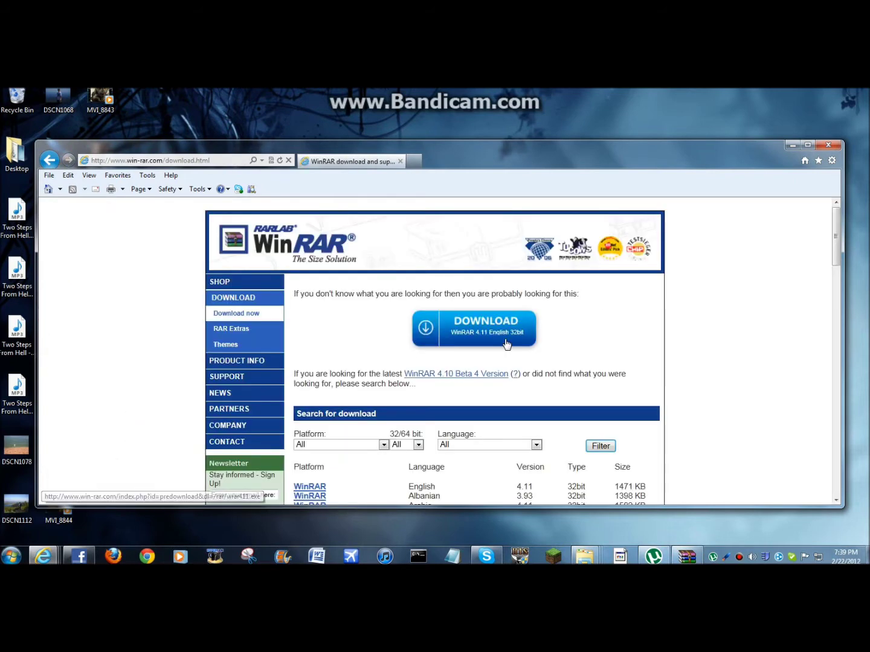
left_click(834, 146)
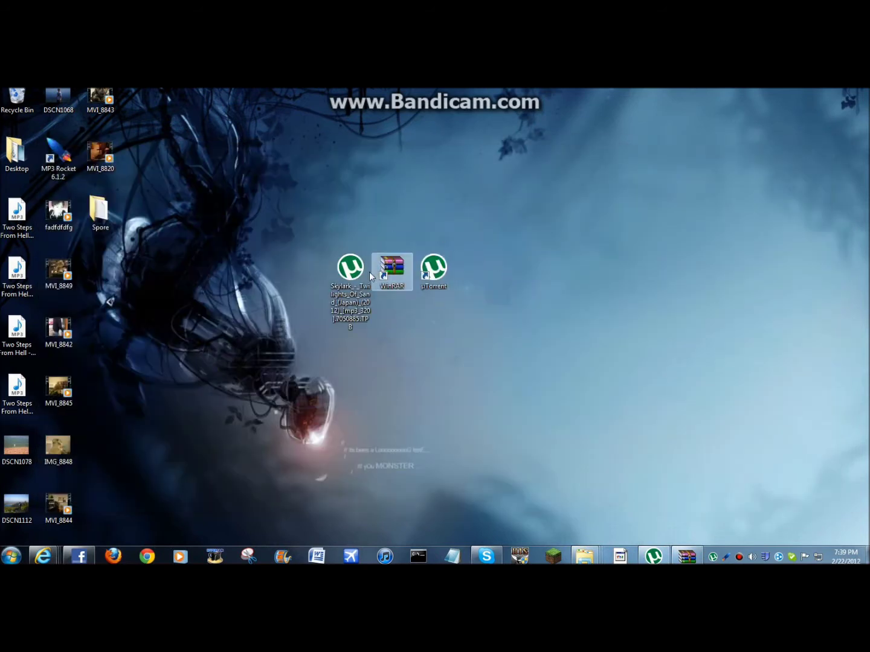
Nudge the Skylark torrent icon away and back beside WinRAR, then deselect it
left_click_drag(369, 272, 298, 306)
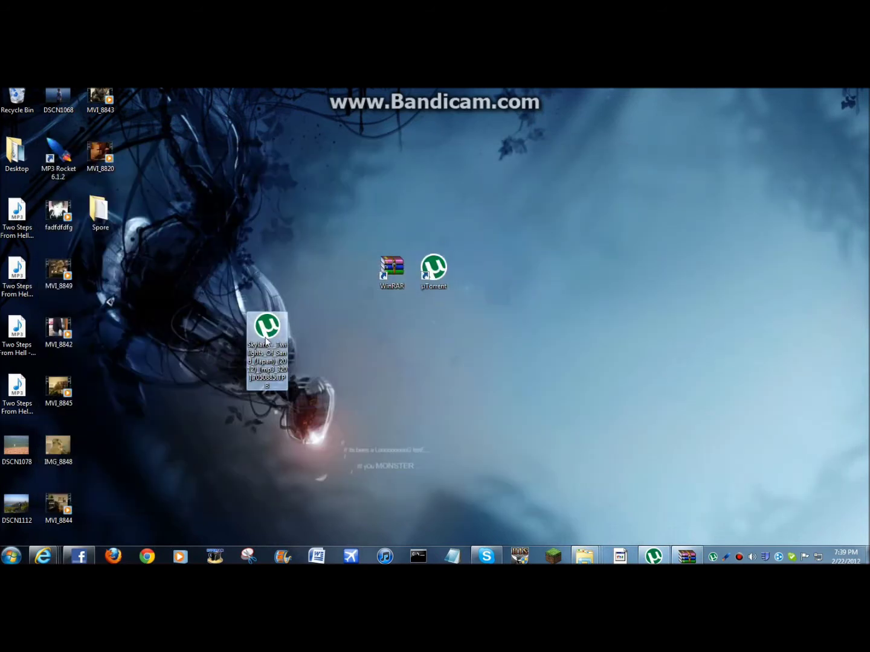
left_click_drag(268, 331, 350, 279)
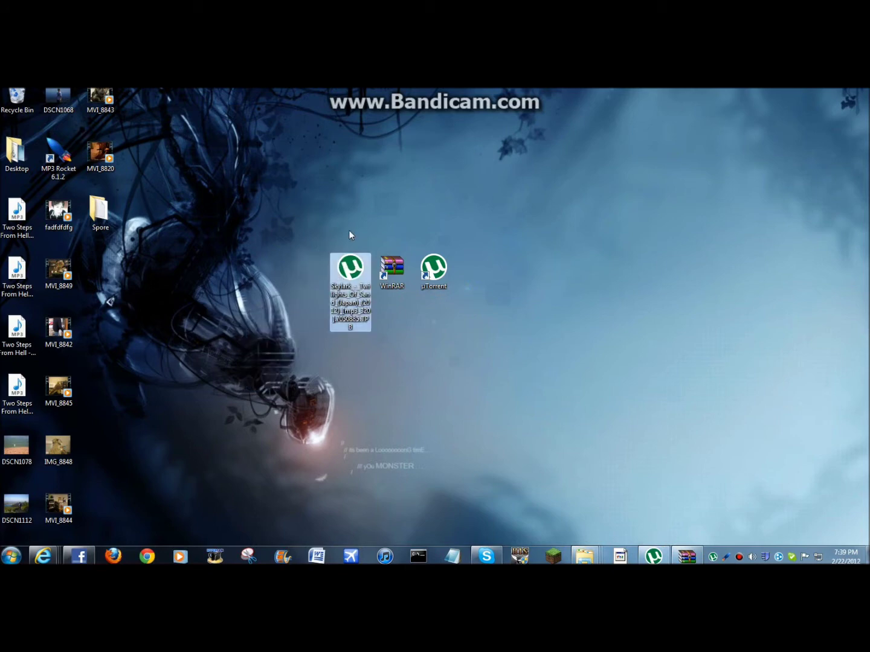
left_click(363, 457)
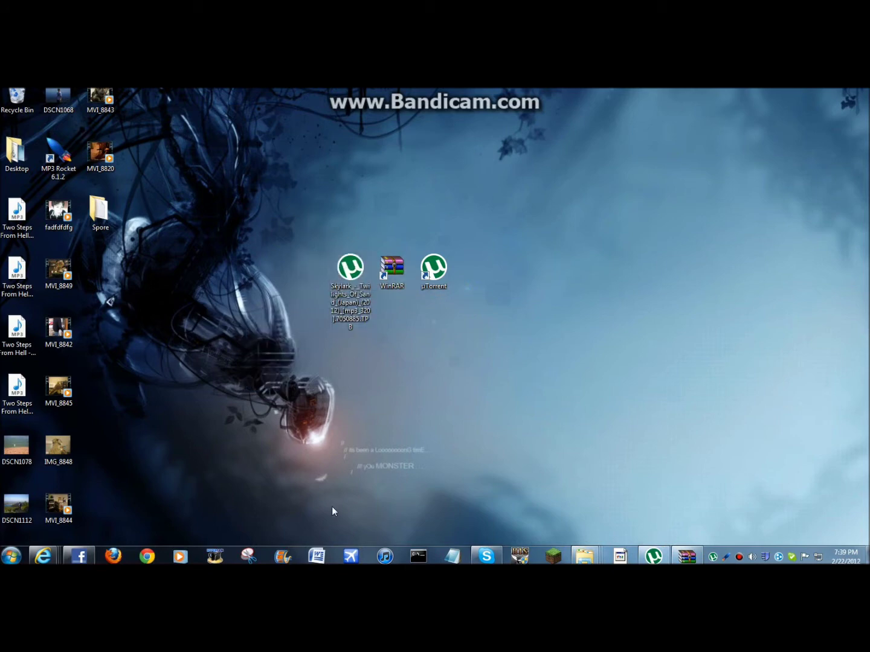
Open and close a new Internet Explorer window, then bring up the Skylark torrent page
mouse_move(42, 558)
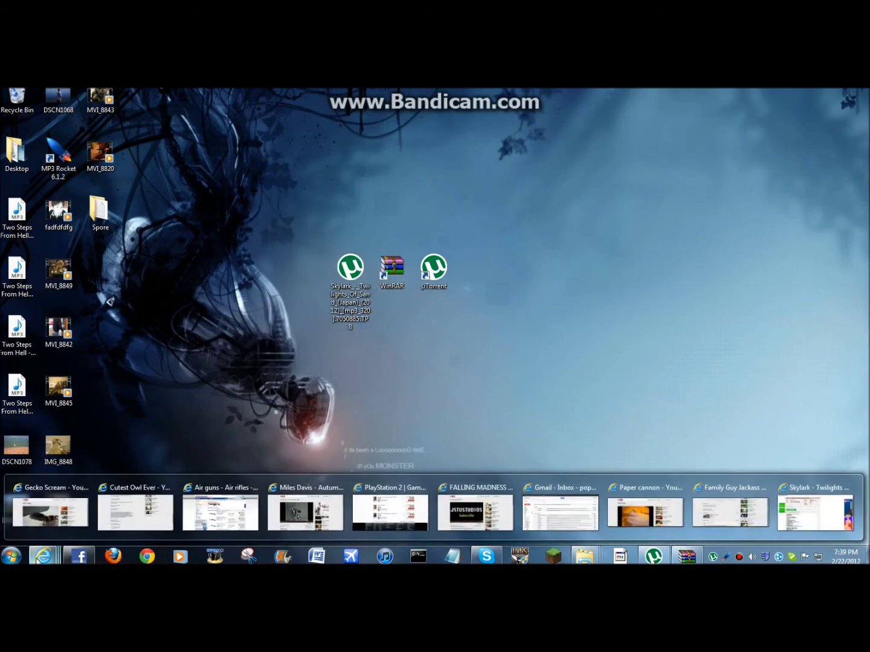
middle_click(37, 558)
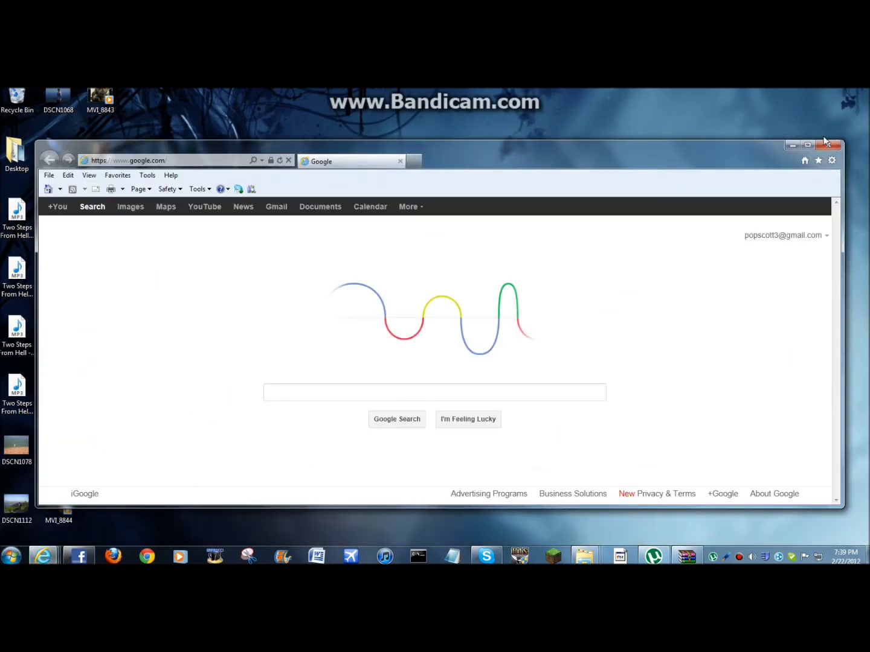
left_click(825, 144)
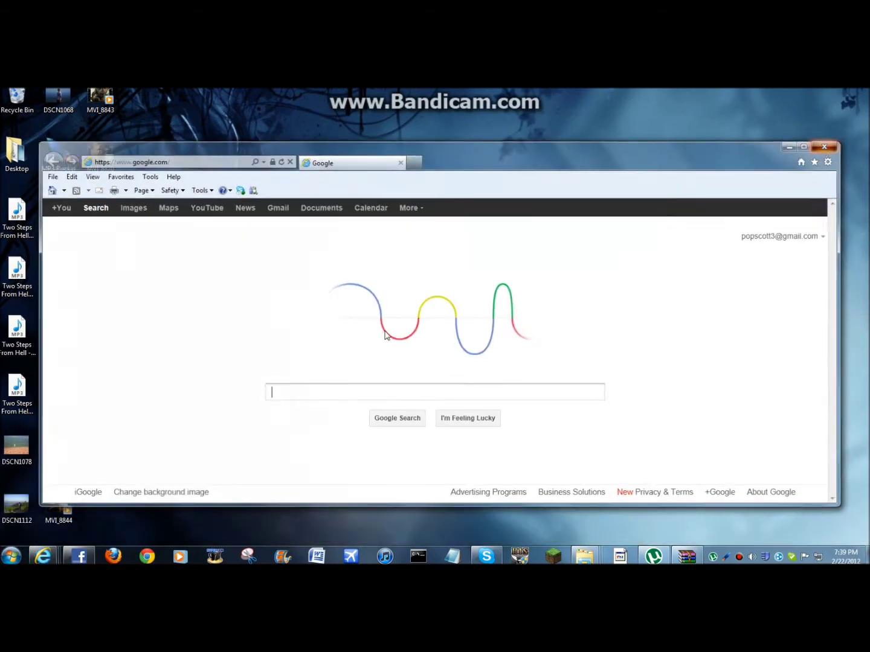
mouse_move(42, 557)
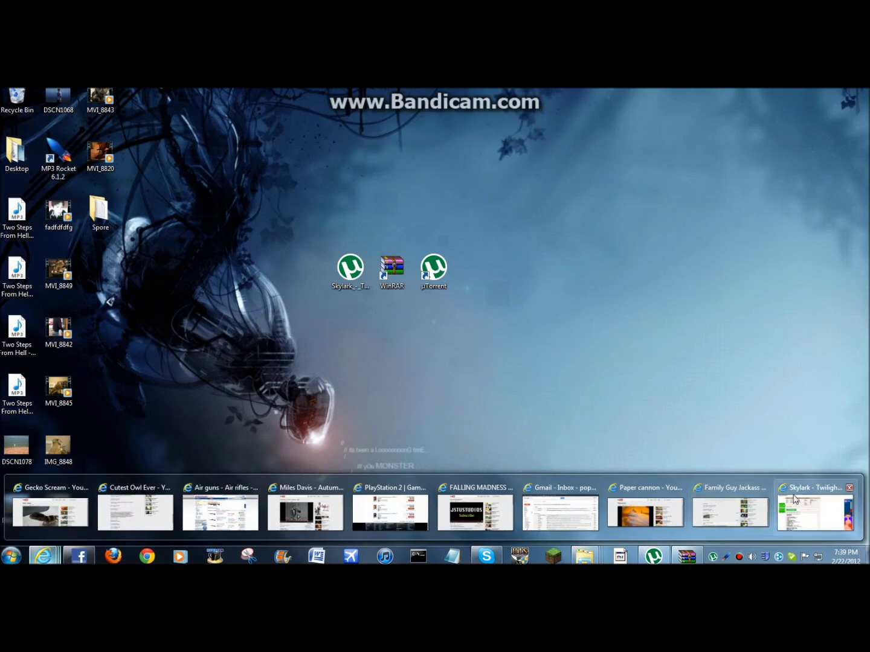
left_click(813, 512)
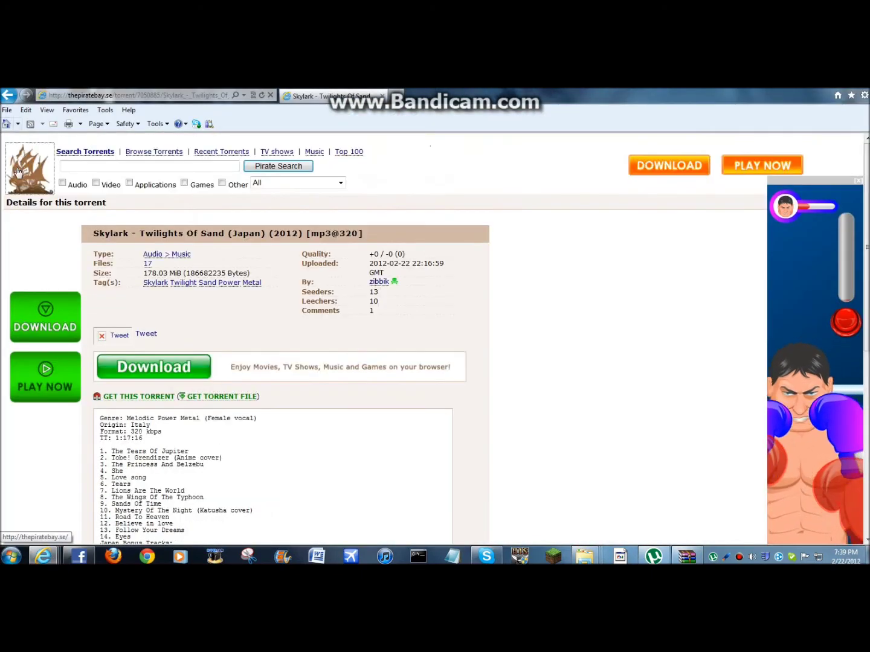
Go to The Pirate Bay homepage and browse to the Audio > Music torrent listings
left_click(29, 171)
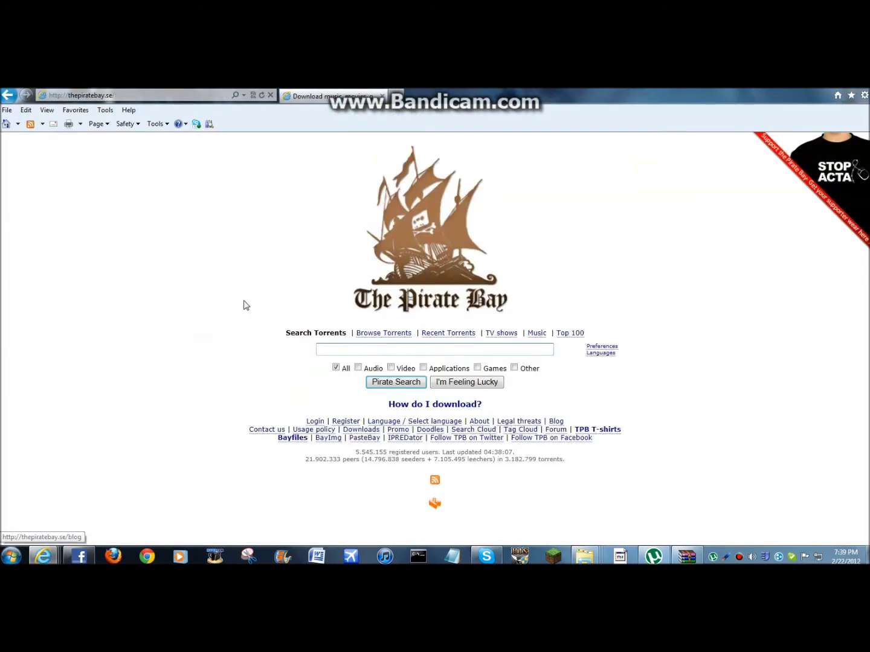
left_click(383, 334)
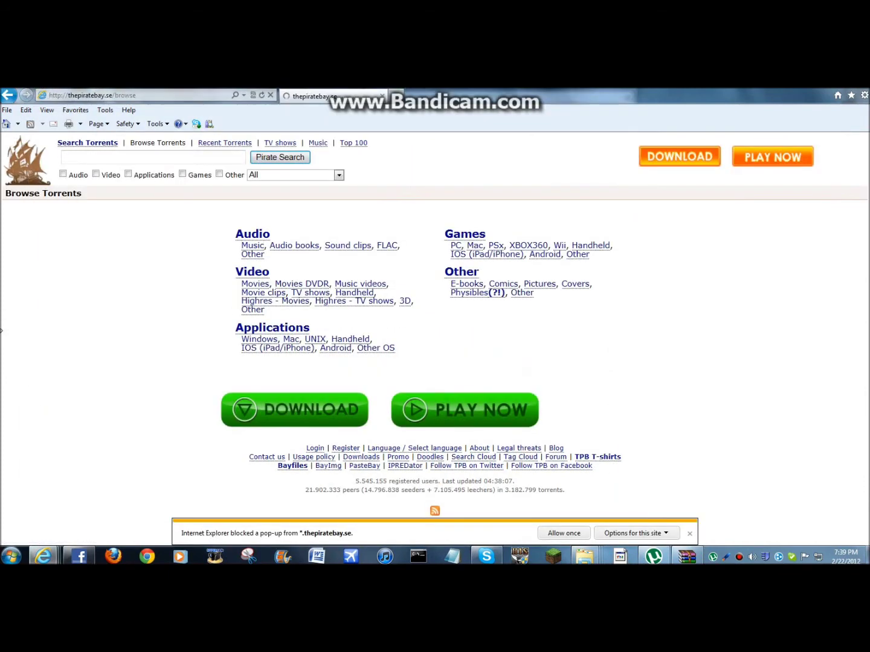
left_click(253, 245)
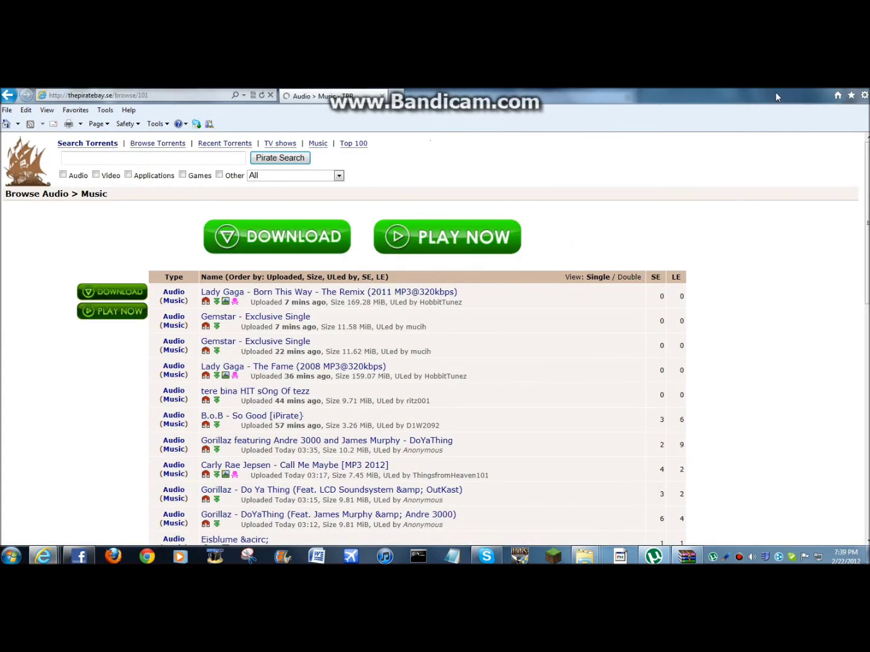
Close the Pirate Bay browser and the XviD pop-up, then restore µTorrent
double_click(776, 97)
left_click(778, 143)
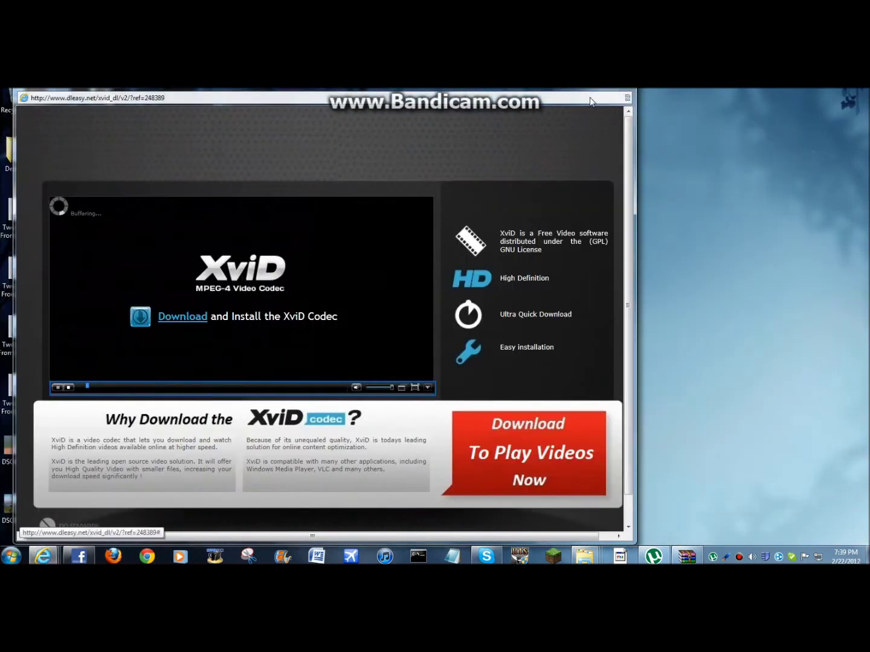
left_click_drag(582, 100, 641, 158)
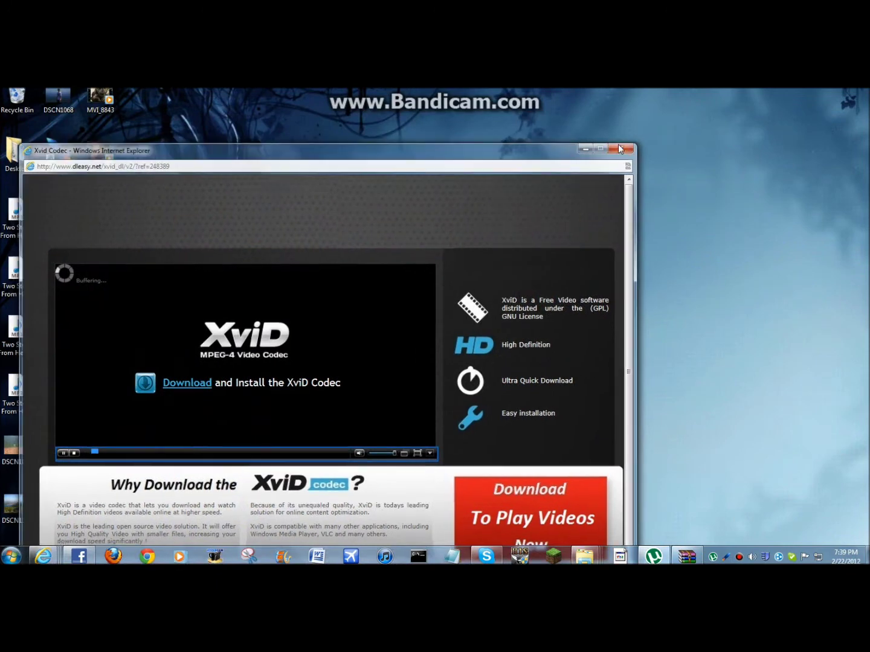
left_click(622, 148)
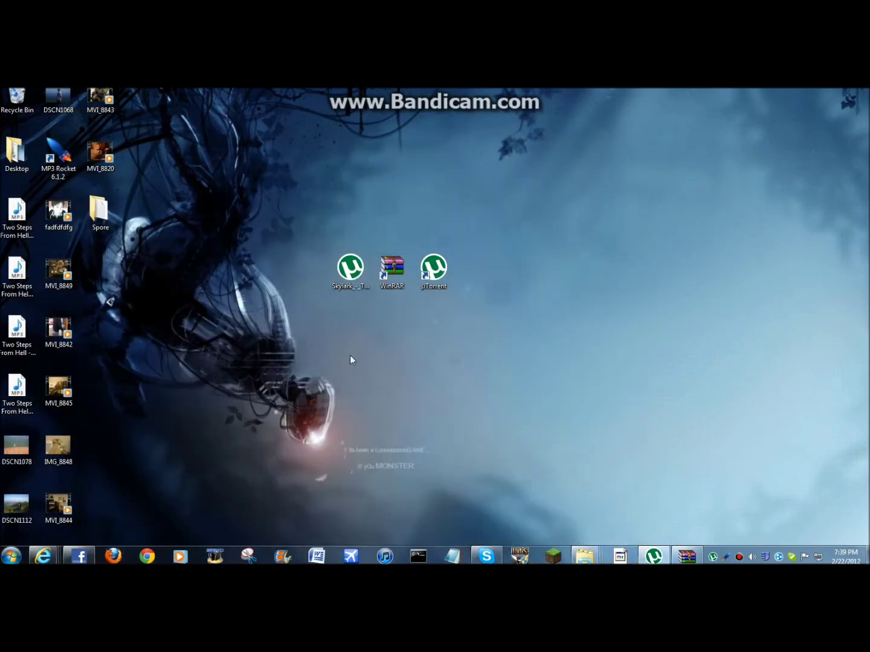
left_click(654, 556)
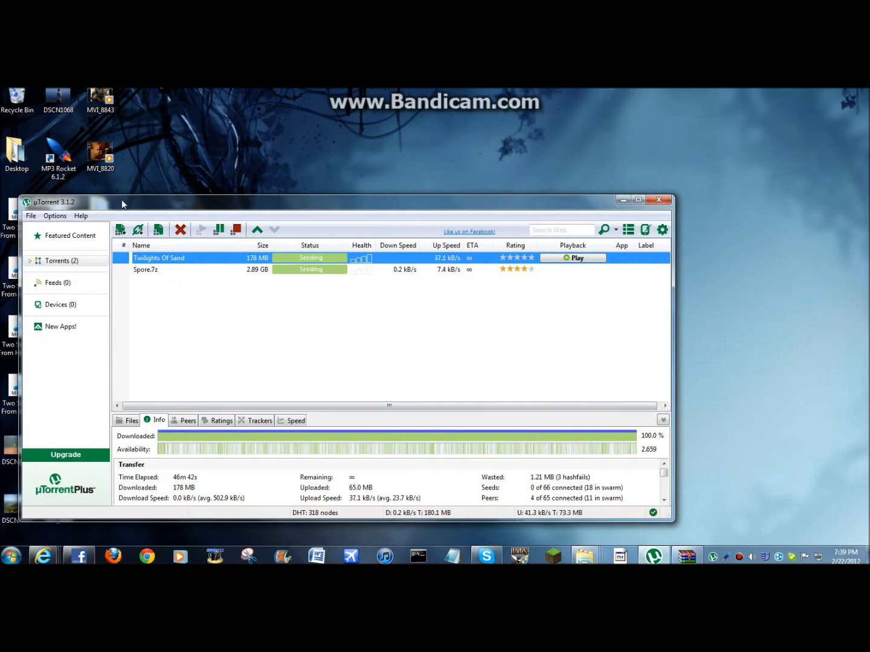
Move µTorrent aside and accept loading trackers for the duplicate Twilights Of Sand torrent
left_click_drag(123, 207, 406, 390)
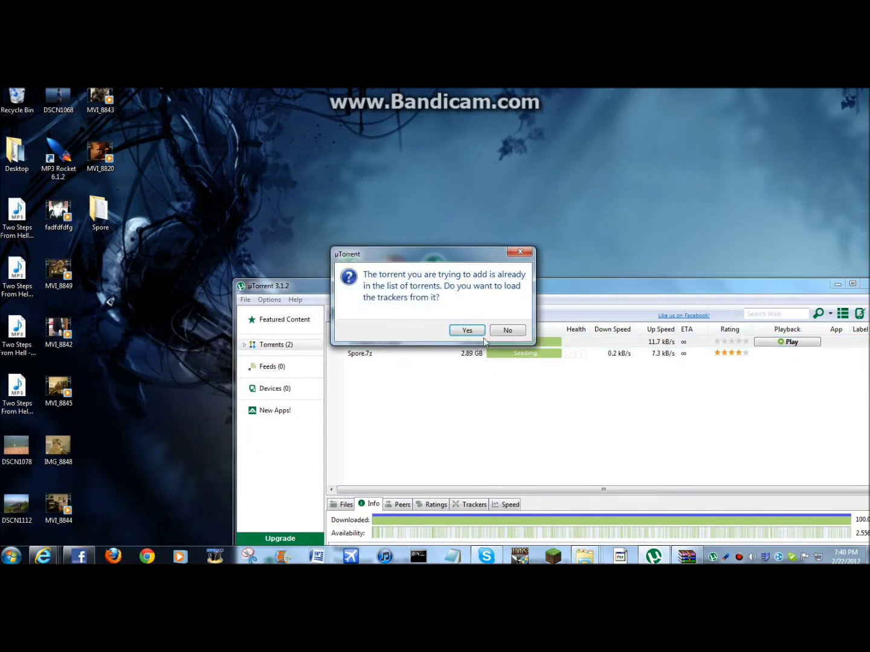
left_click(468, 330)
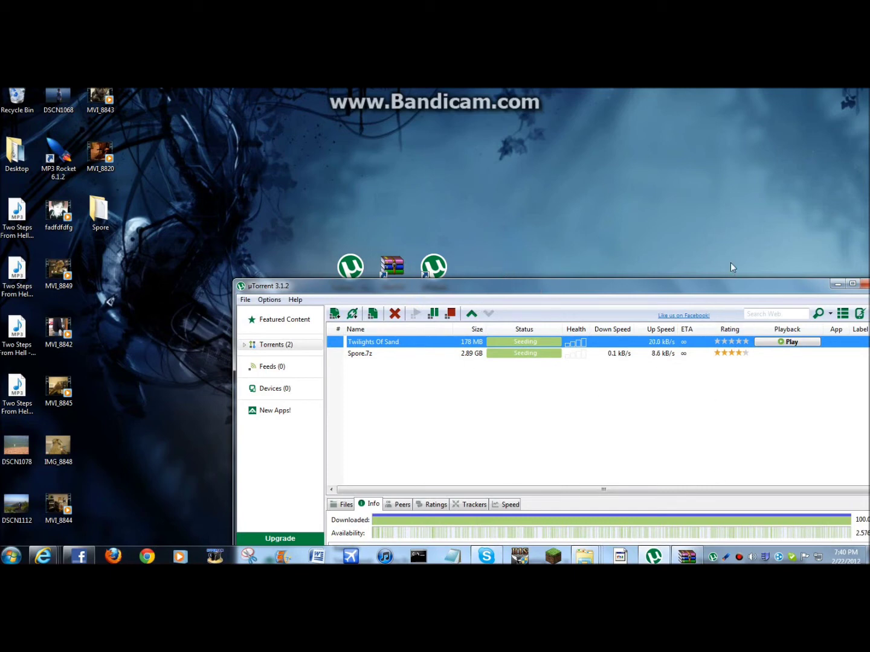
left_click_drag(567, 276, 448, 169)
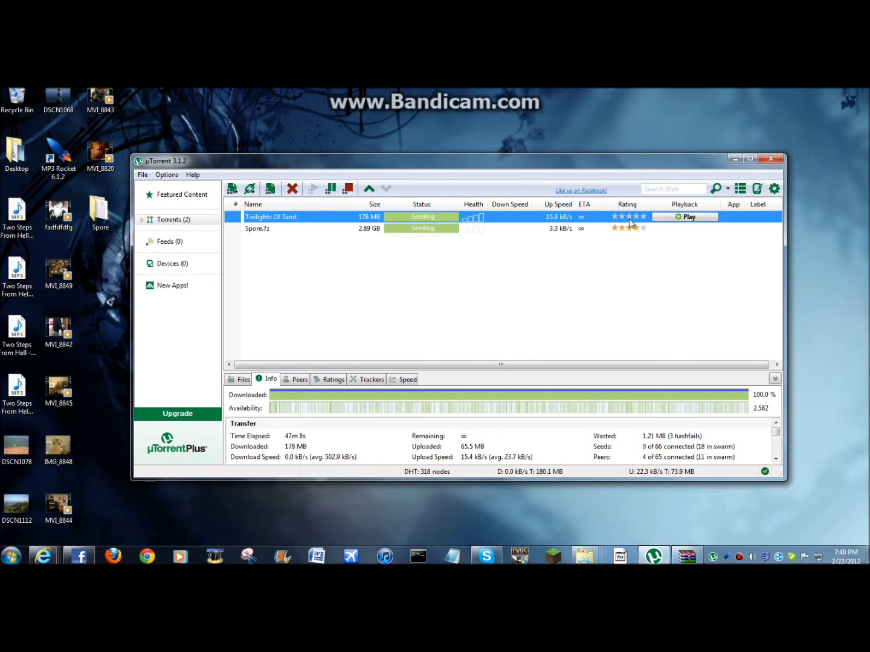
Play 01-The Tears of Jupiter from Twilights Of Sand, return to Torrents, and minimize µTorrent
left_click(681, 217)
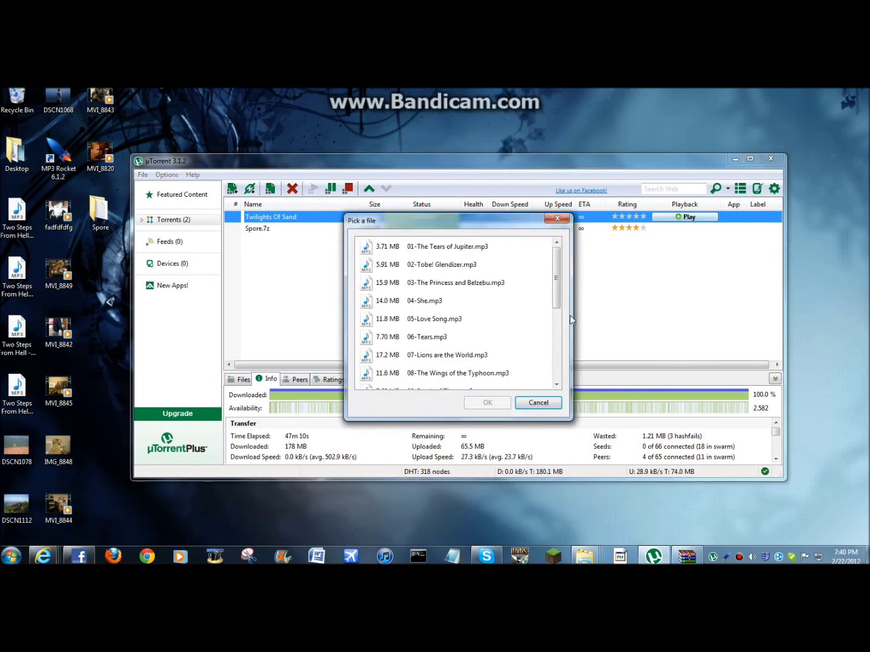
left_click(421, 247)
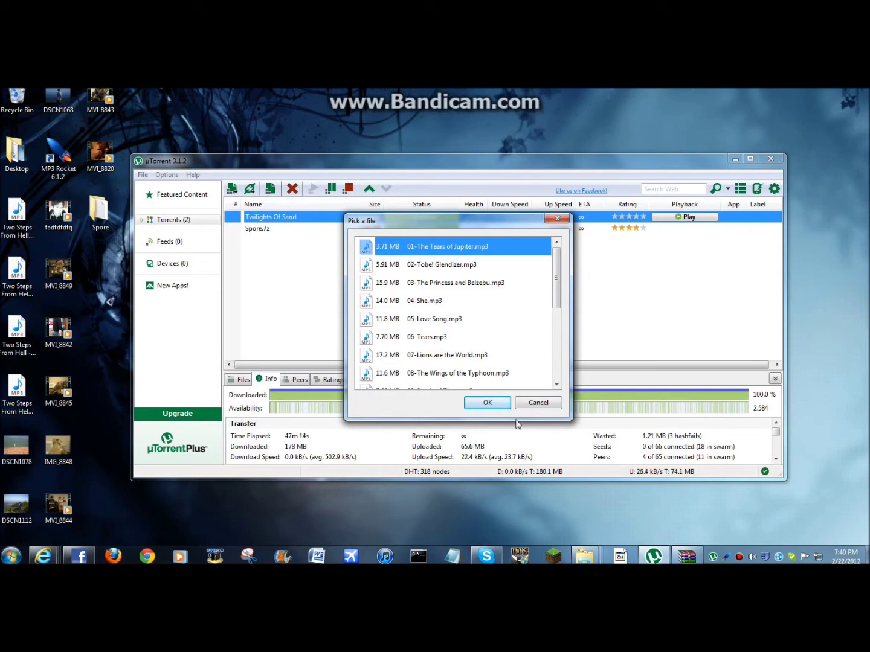
left_click(483, 402)
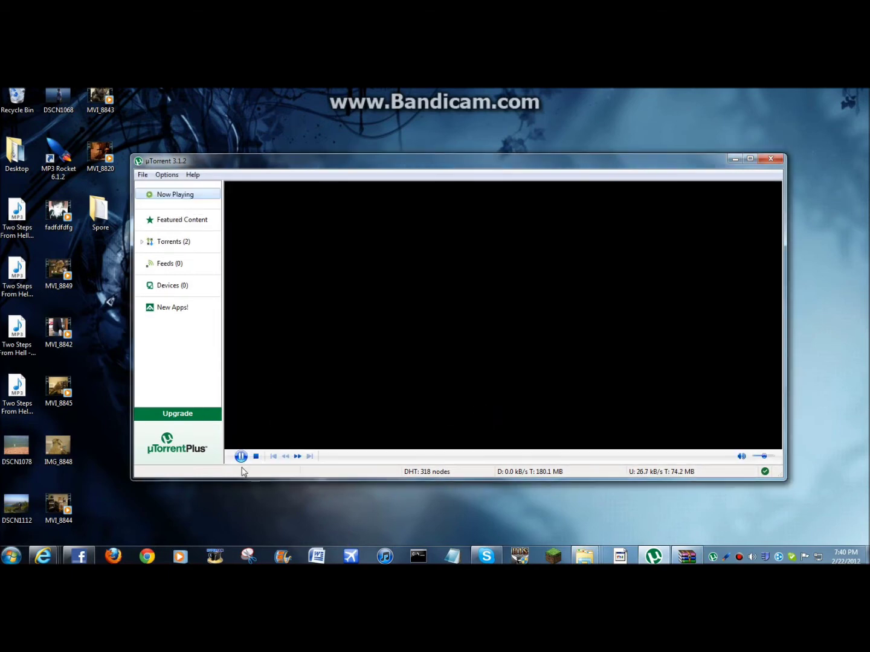
left_click(175, 242)
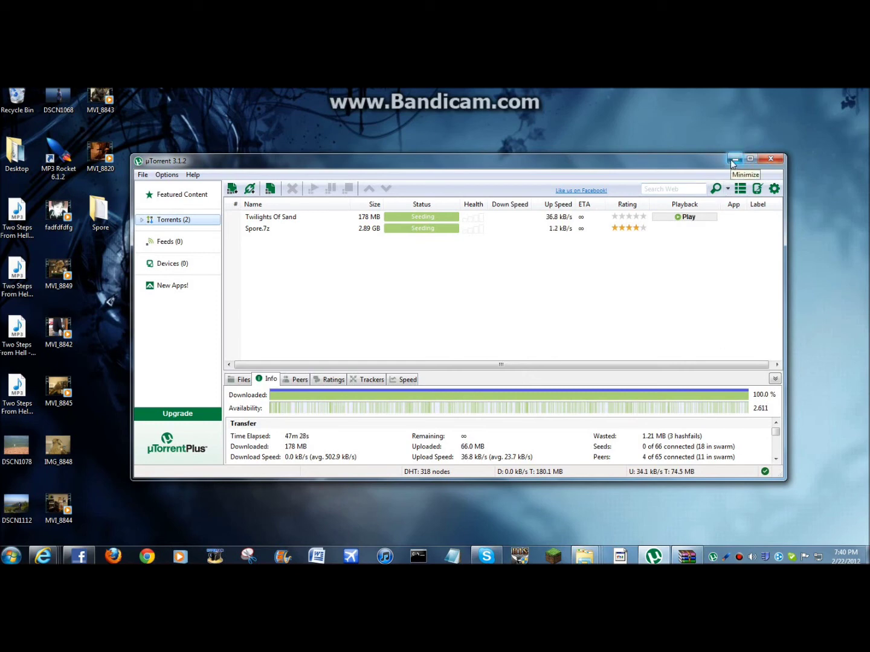
left_click(732, 160)
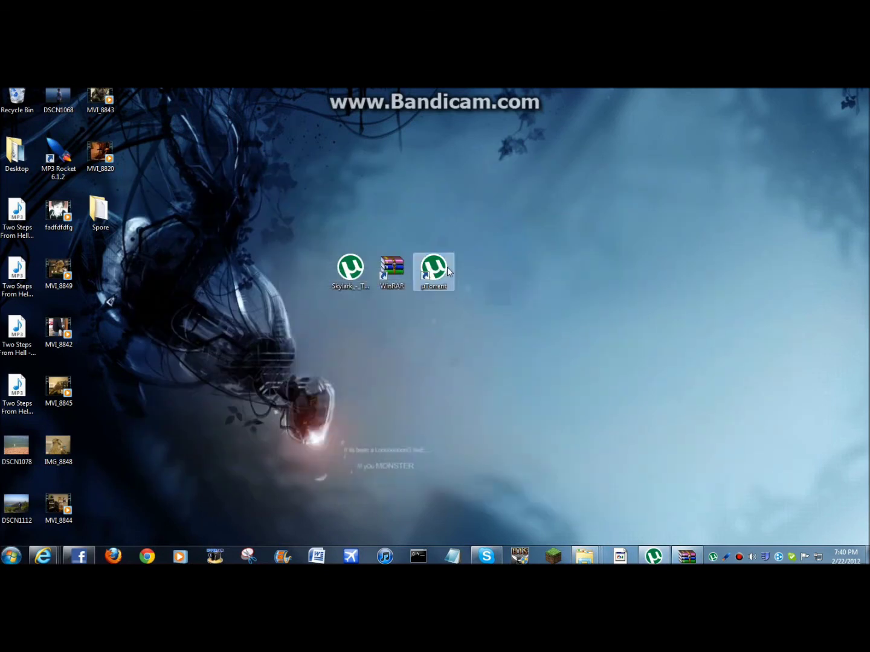
left_click(695, 557)
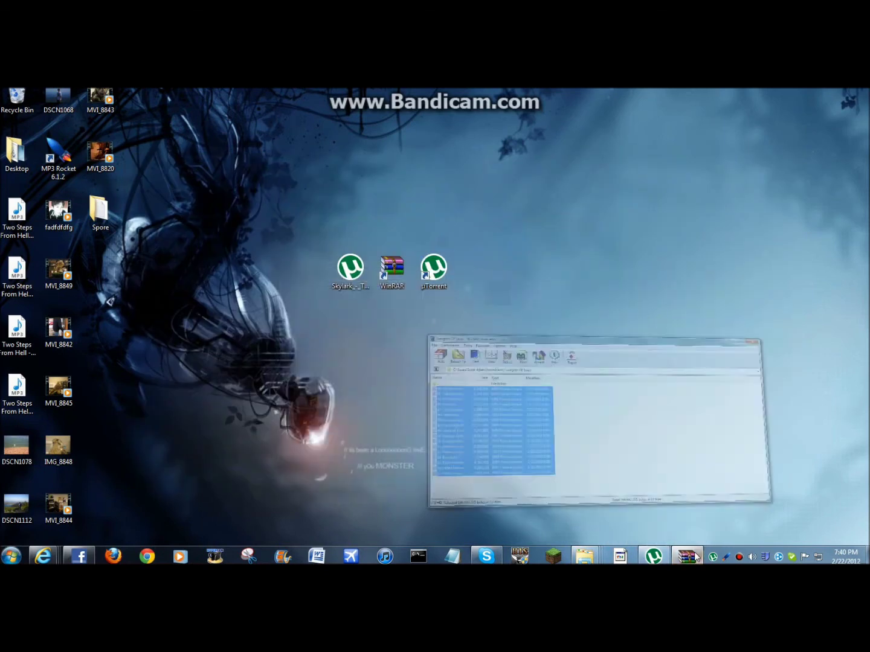
left_click(497, 351)
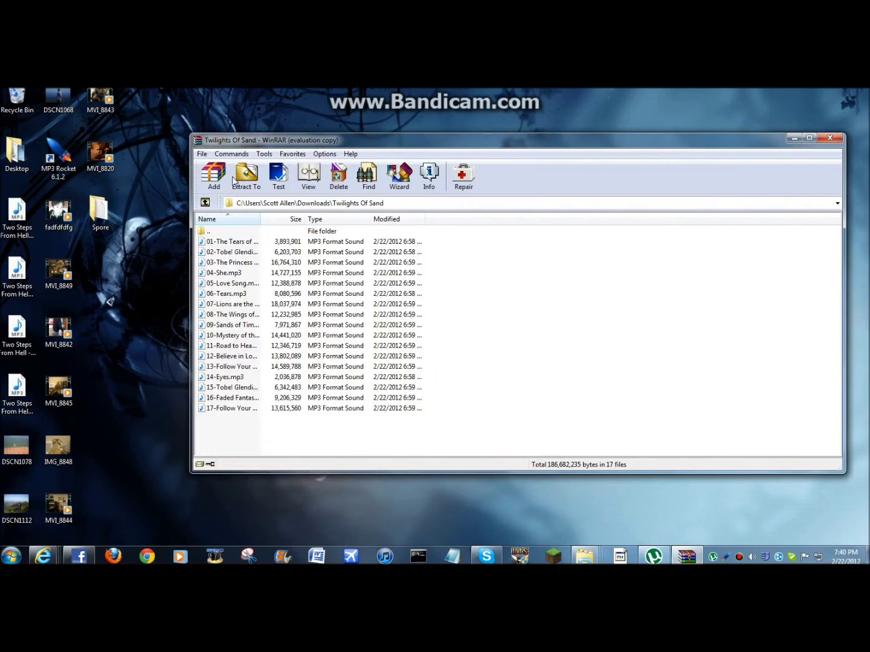
left_click(205, 203)
left_click(501, 293)
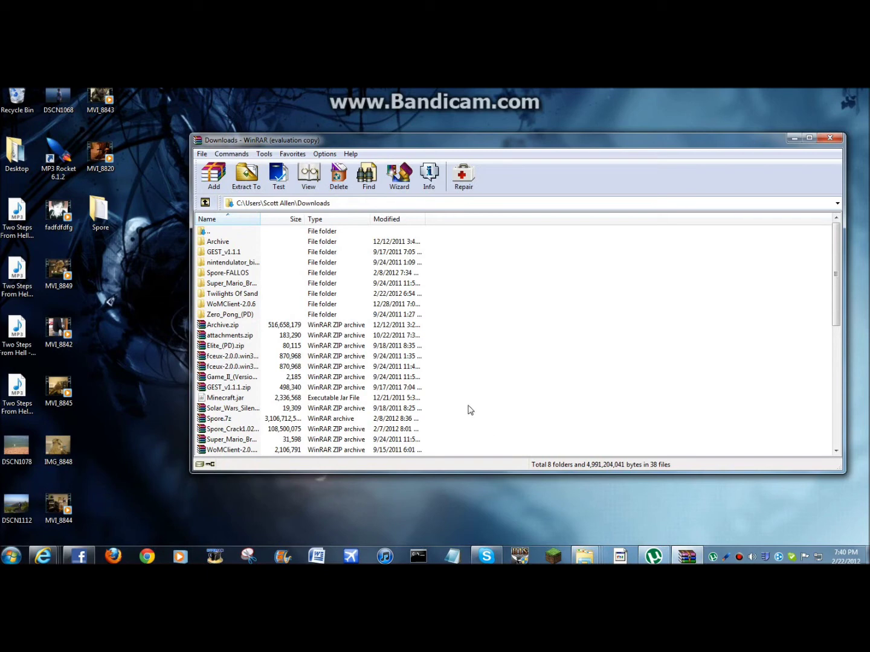
left_click_drag(504, 241, 290, 555)
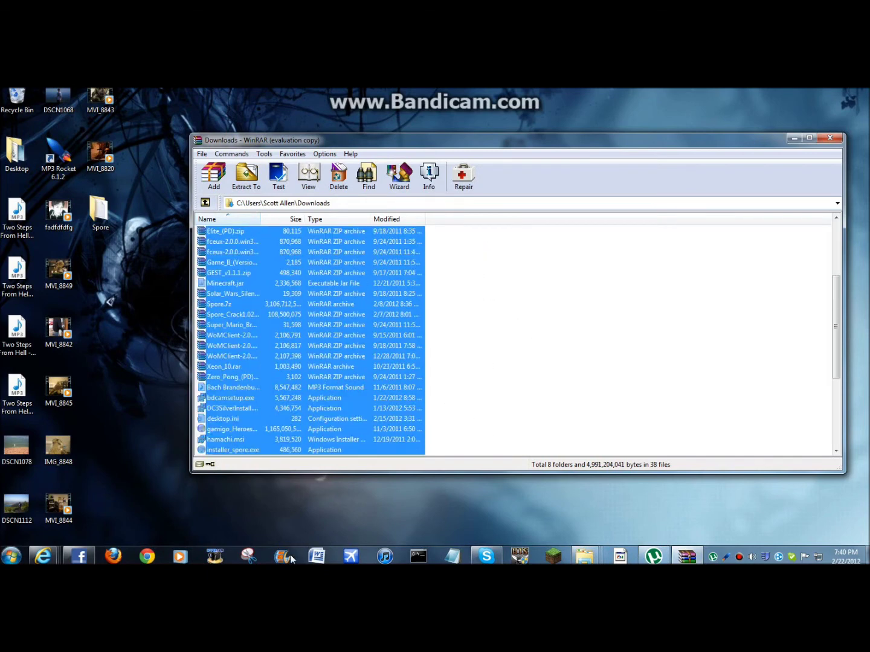
left_click_drag(465, 219, 484, 219)
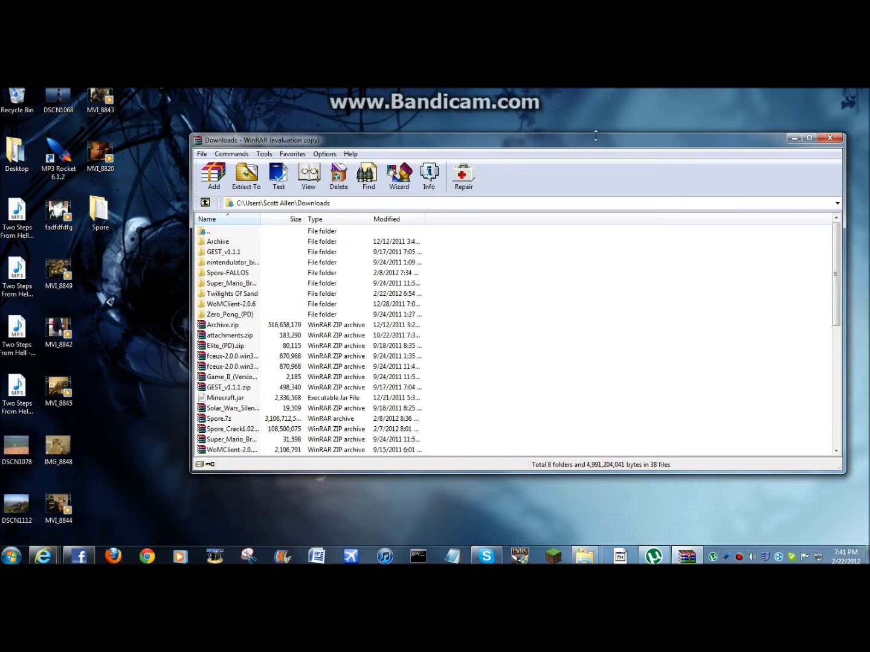
left_click_drag(562, 145, 544, 356)
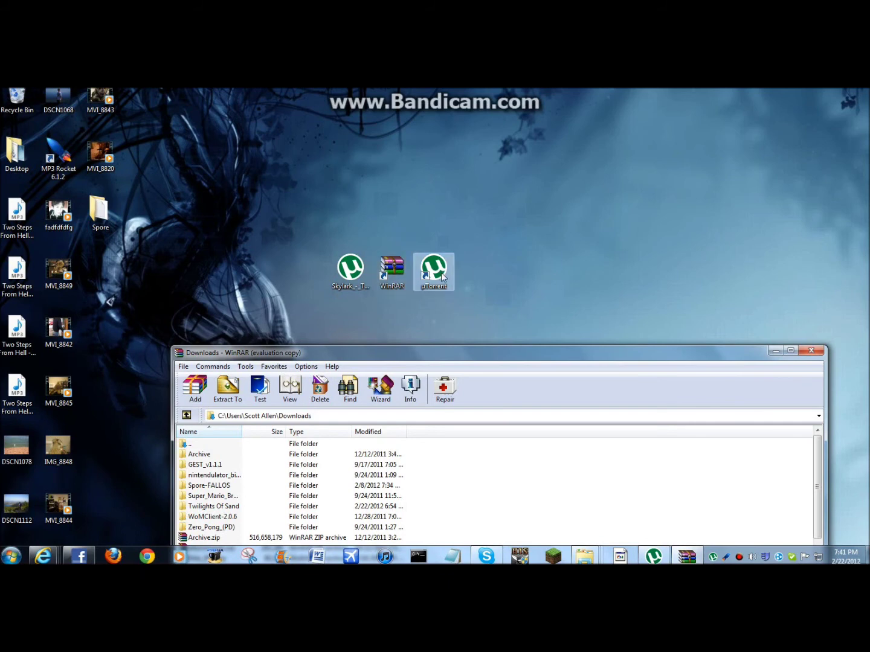
left_click_drag(347, 277, 356, 305)
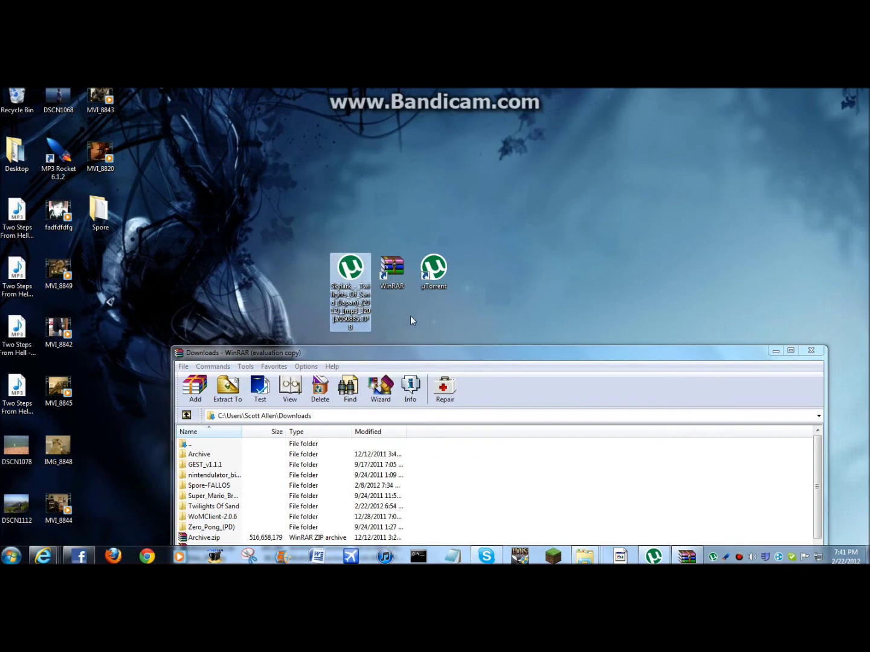
left_click(546, 370)
left_click_drag(561, 358, 550, 142)
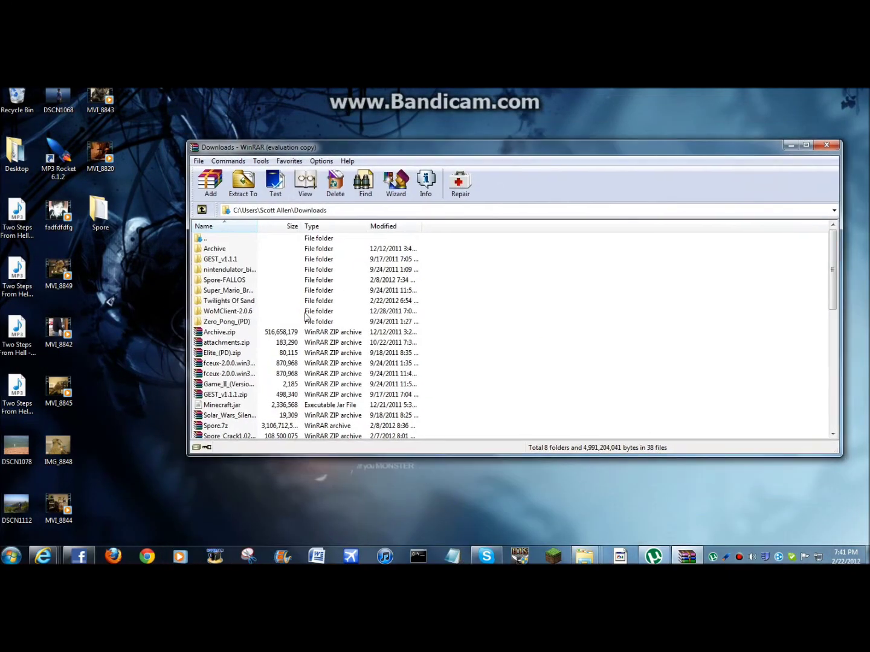
double_click(242, 301)
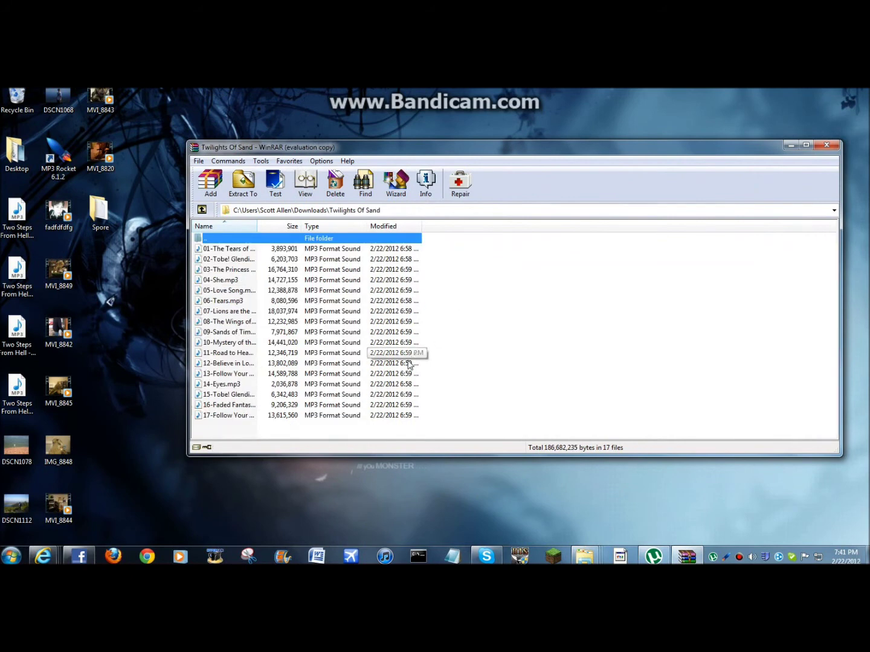
left_click(791, 145)
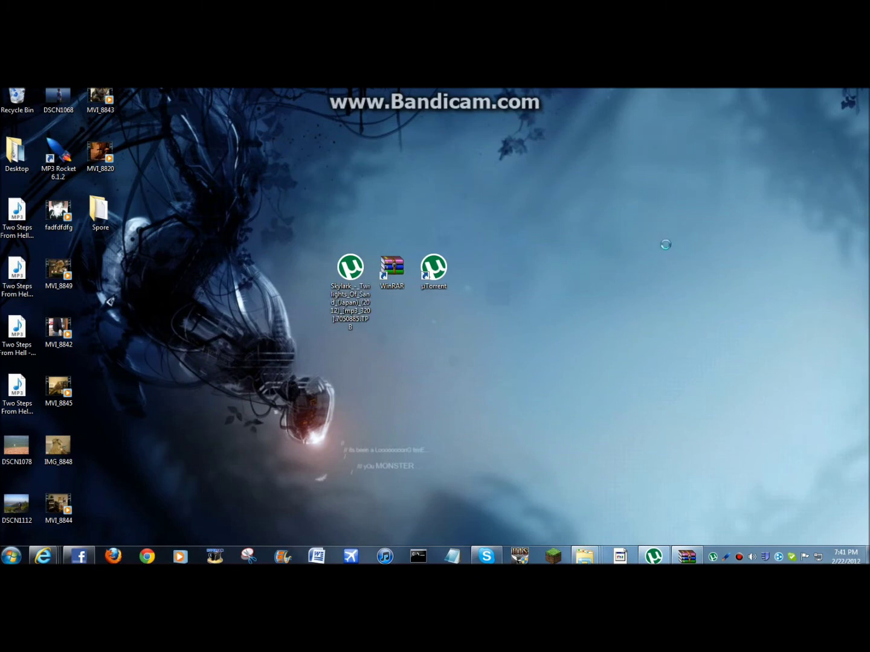
right_click(644, 211)
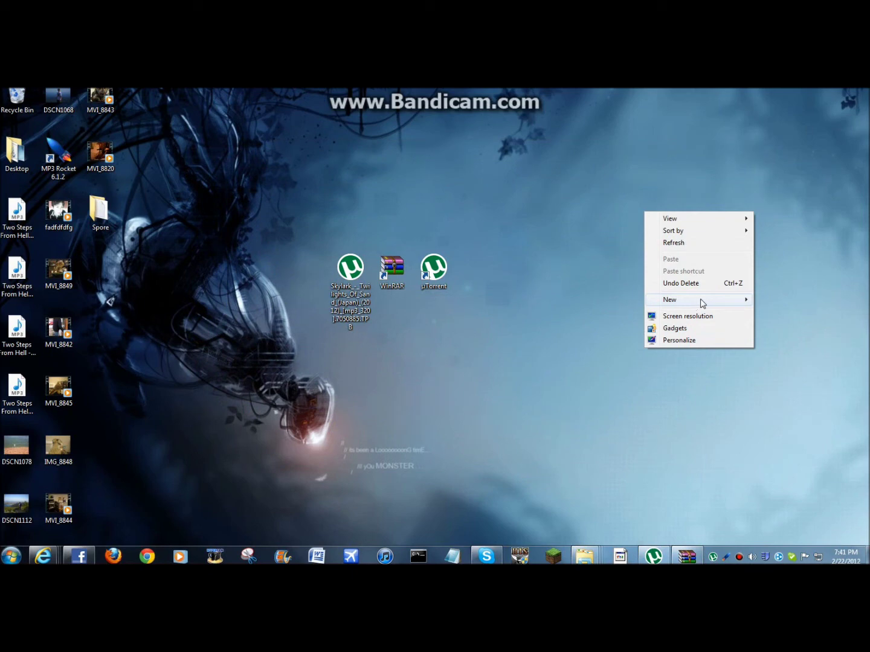
Make a new desktop folder named 'I LIEK TRAINS' and open the empty folder
mouse_move(702, 303)
left_click(599, 300)
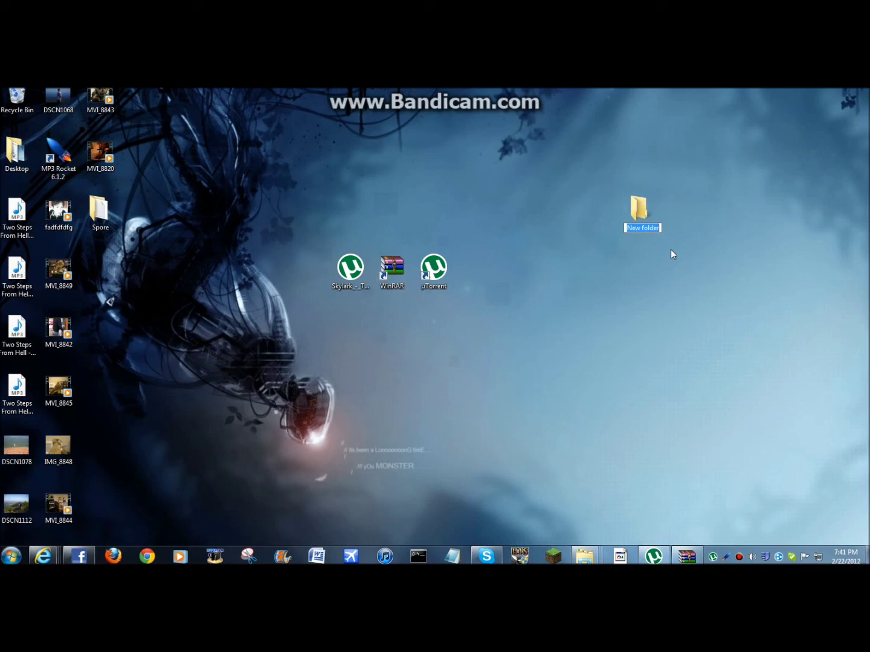
key("question")
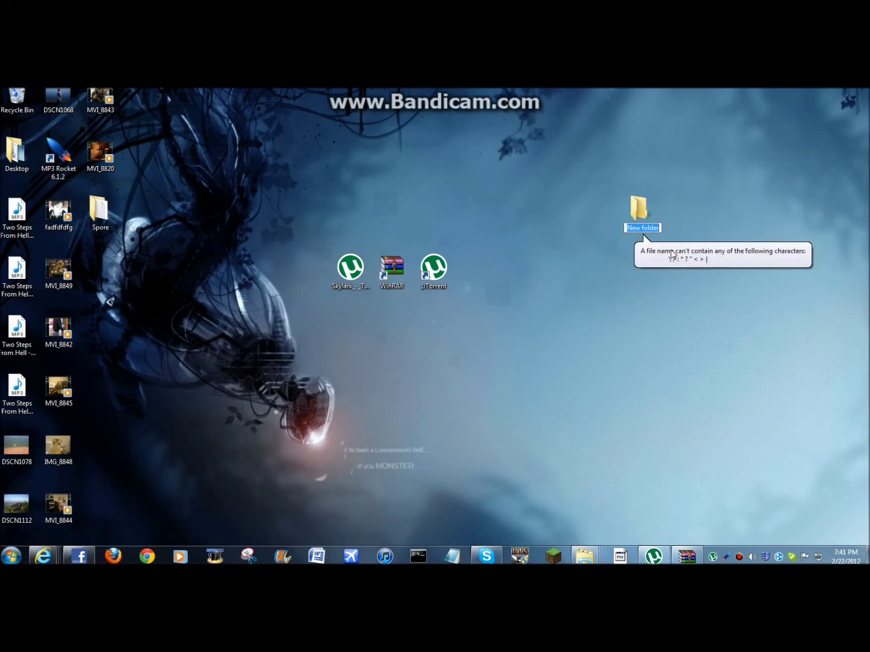
type("I LIEK T")
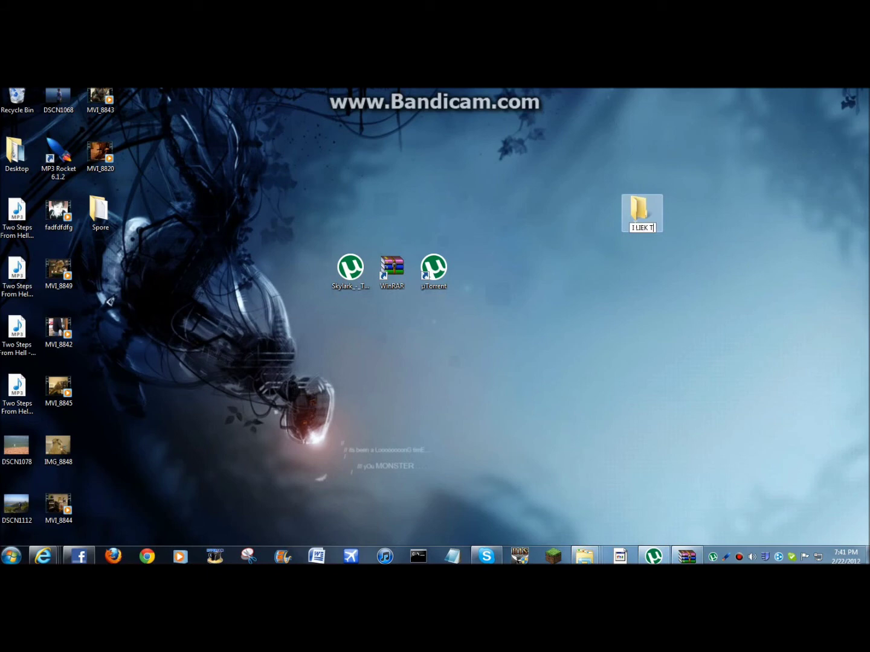
type("RAINS")
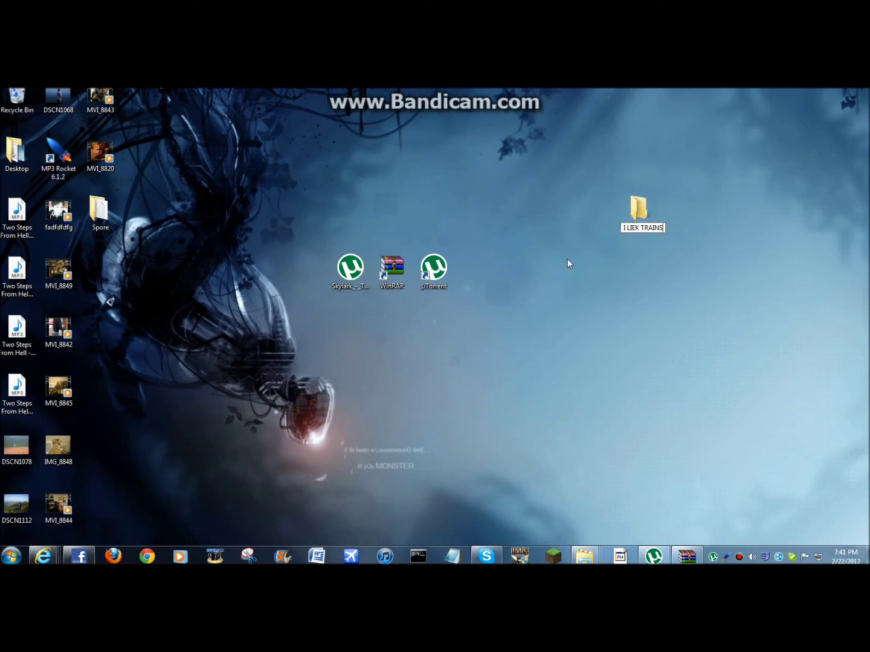
double_click(639, 208)
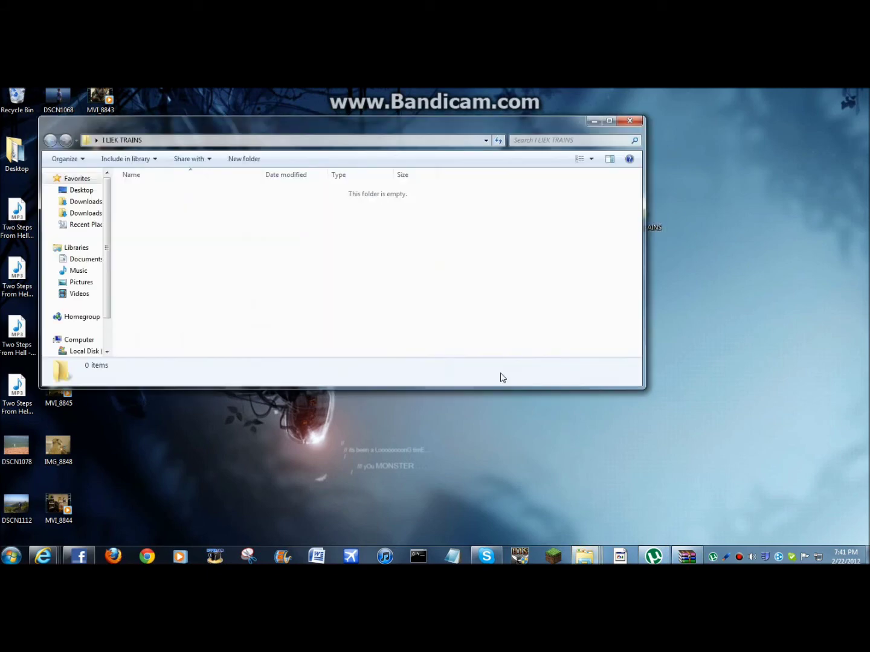
Copy the 17 MP3s from WinRAR into I LIEK TRAINS, close WinRAR, and play track 07
left_click(677, 558)
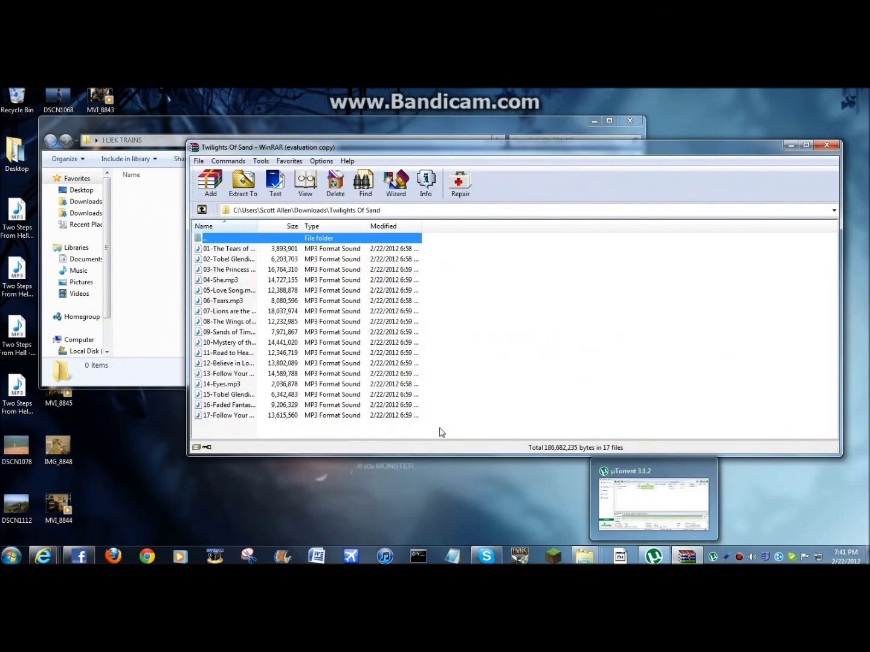
left_click_drag(441, 432, 263, 249)
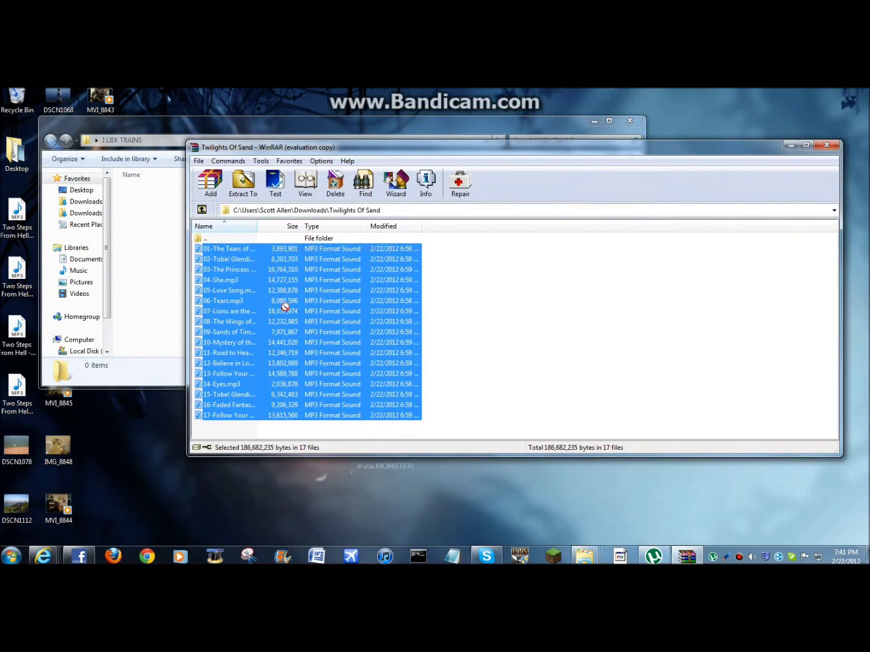
left_click(172, 260)
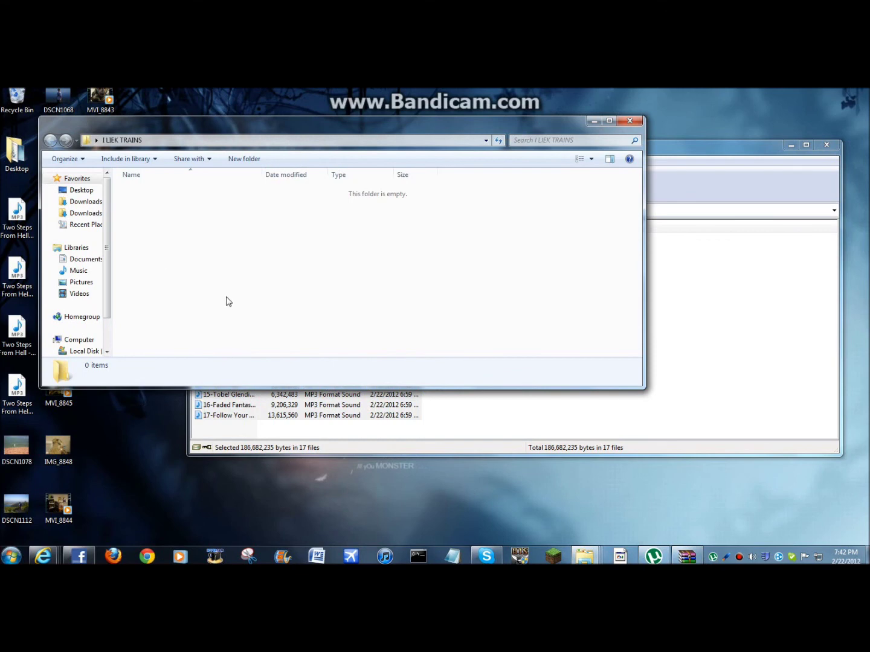
key("ctrl+v")
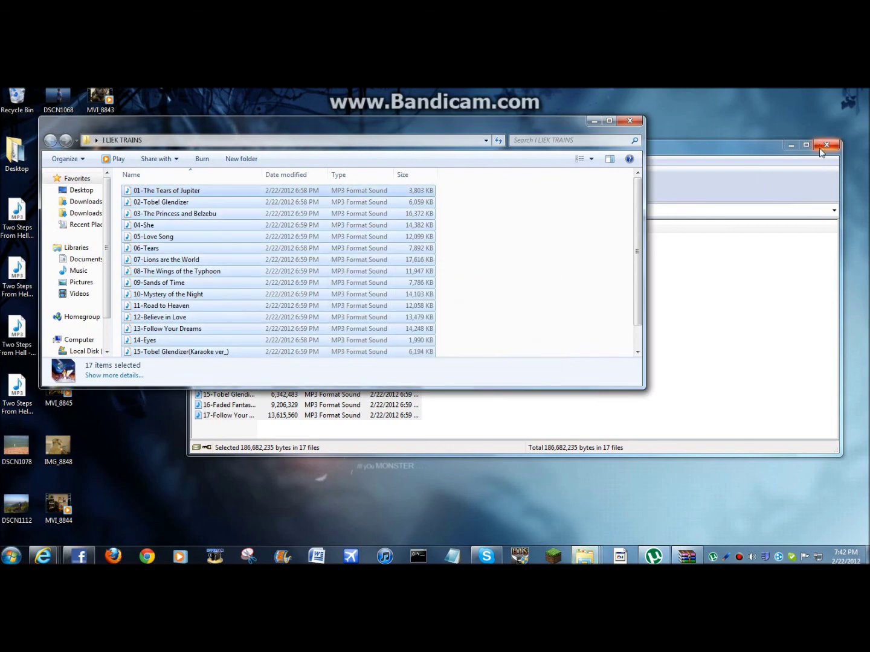
left_click(819, 143)
left_click(247, 264)
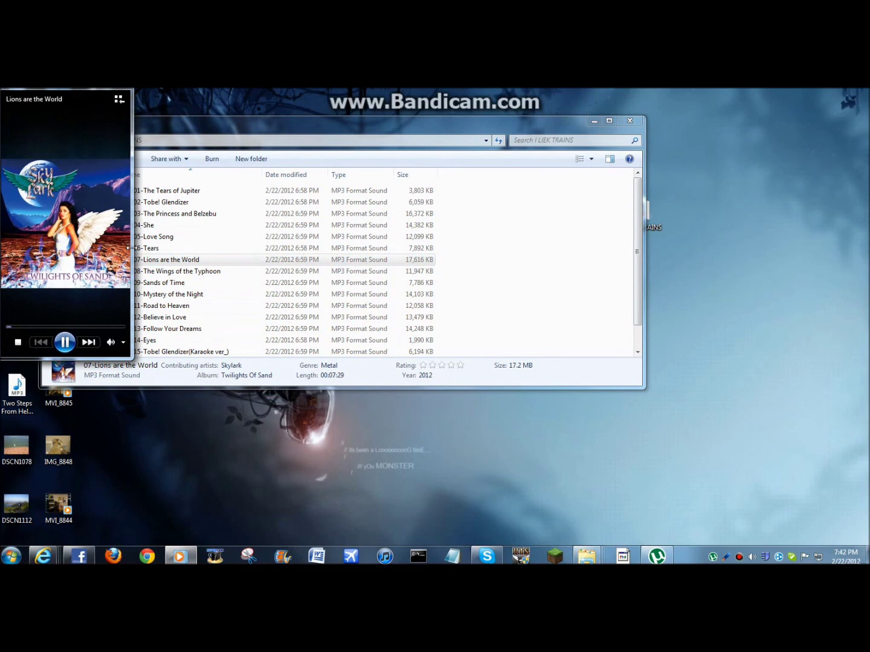
Resize and close Media Player, close the folder window, and move I LIEK TRAINS beside Spore
left_click_drag(129, 247, 435, 326)
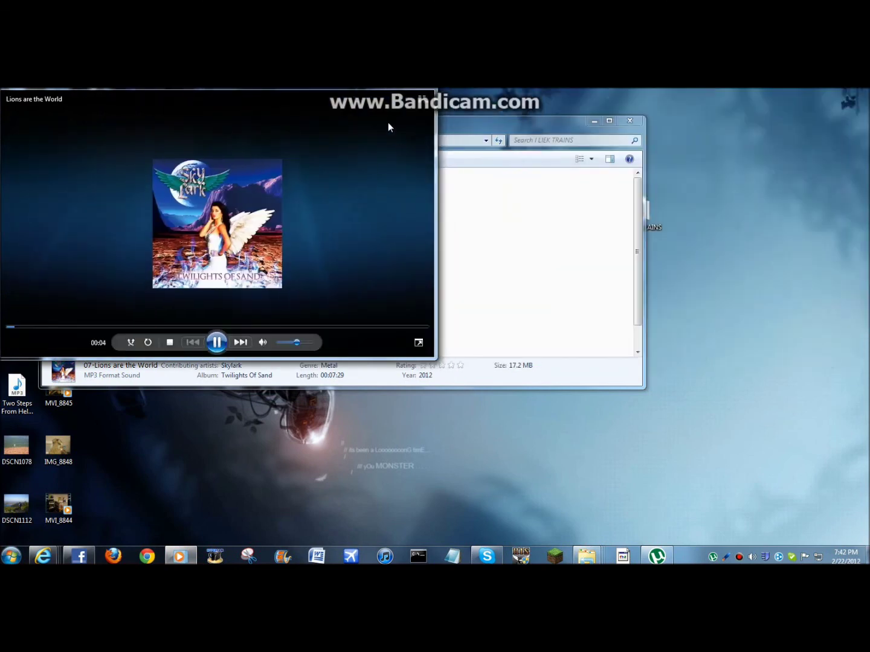
left_click_drag(398, 77, 408, 121)
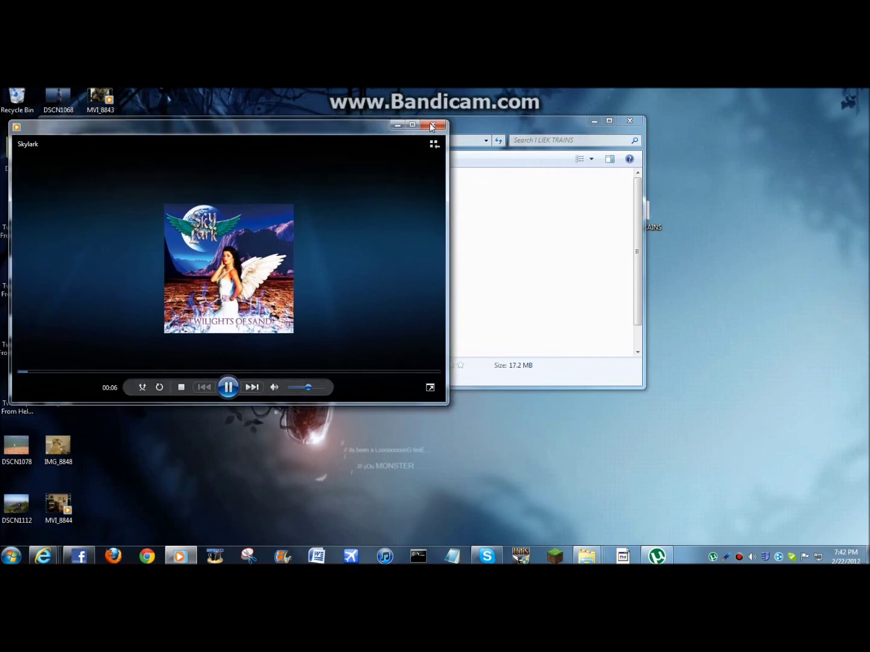
left_click(431, 124)
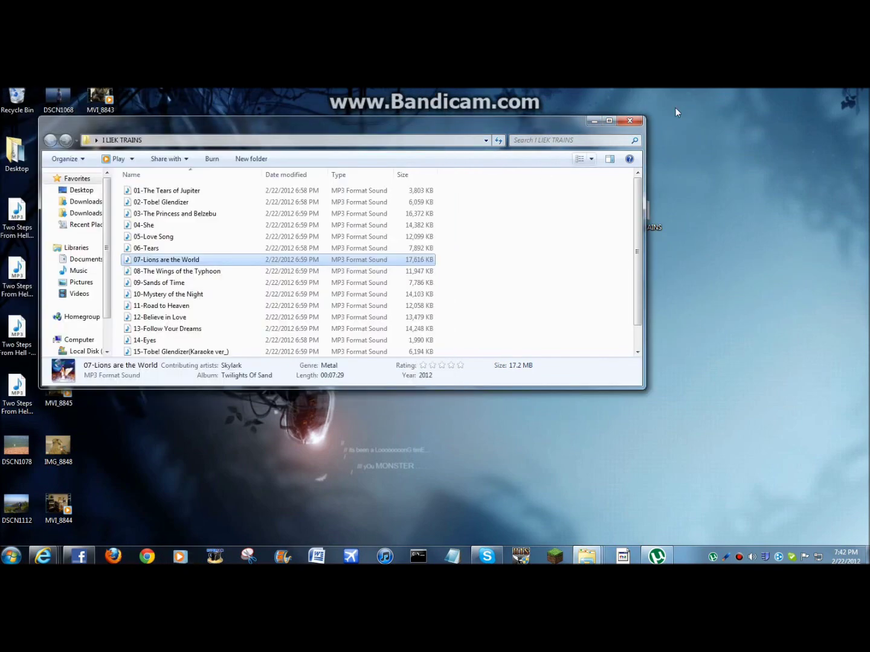
left_click(629, 119)
left_click_drag(639, 209, 101, 270)
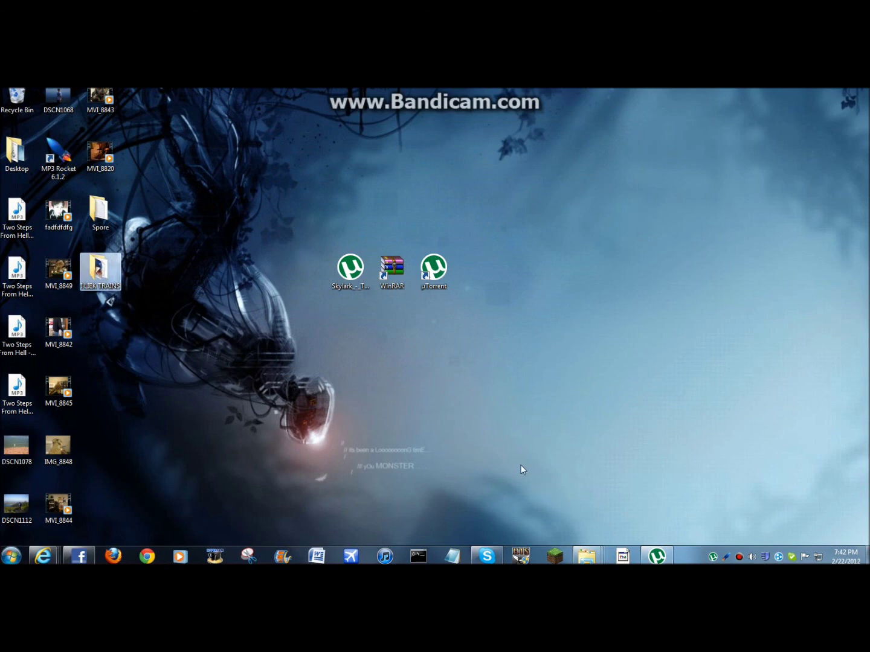